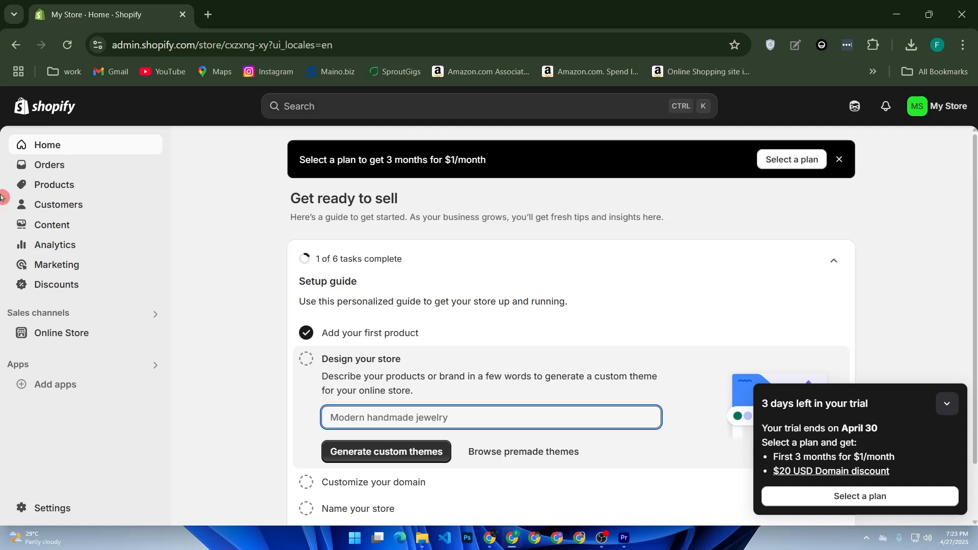
Go to the Online Store Themes page and scroll down to the theme library below Dawn.
click(63, 328)
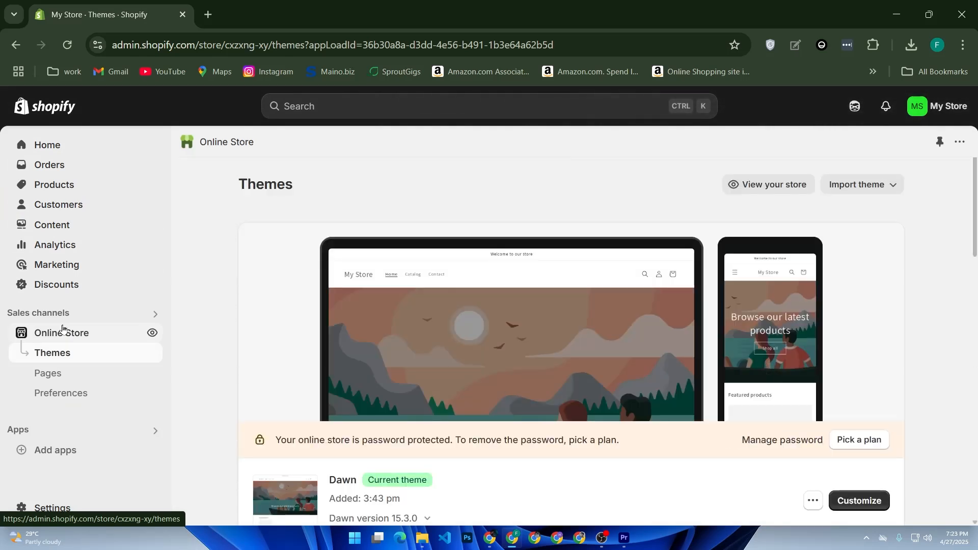
scroll(450, 380, down, 5)
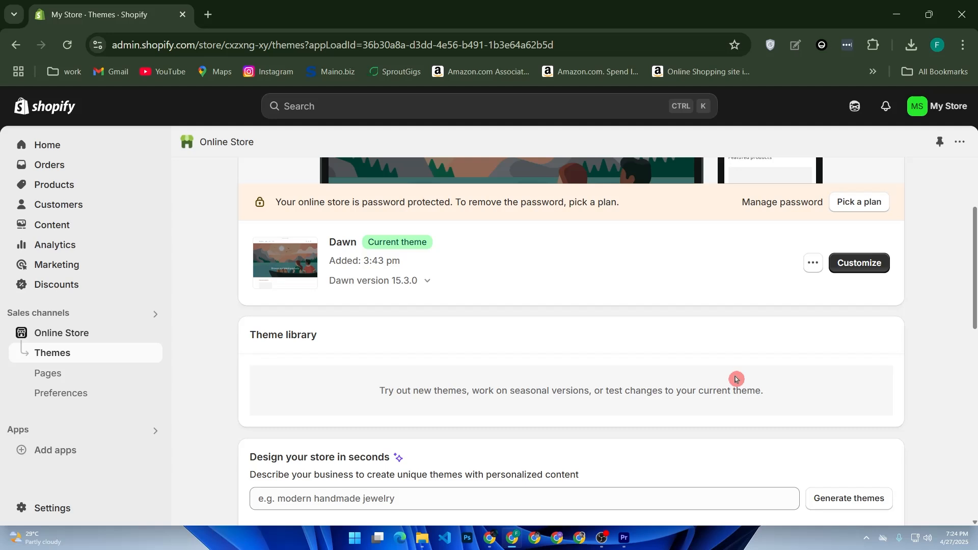
Open the Dawn editor and toggle the Announcement bar and Header visibility off and back on.
click(873, 267)
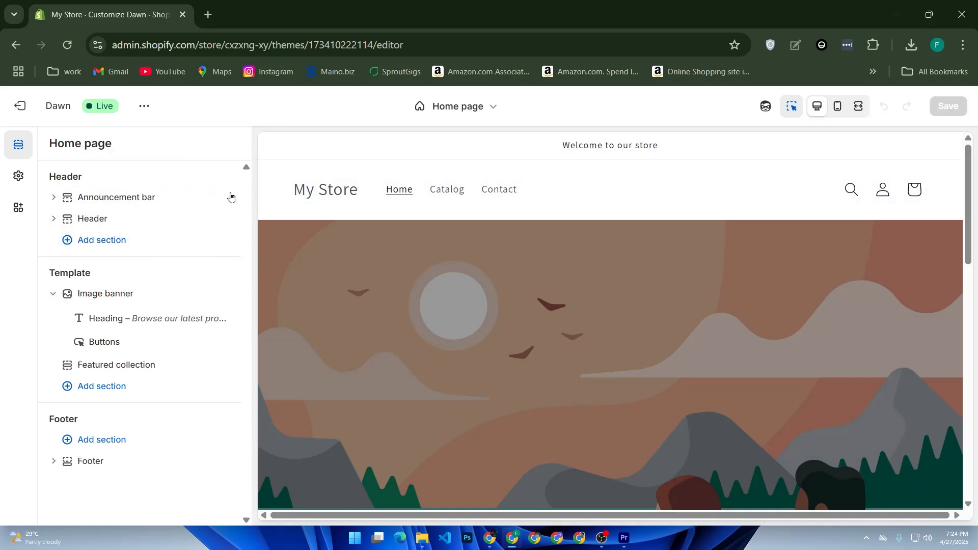
click(220, 197)
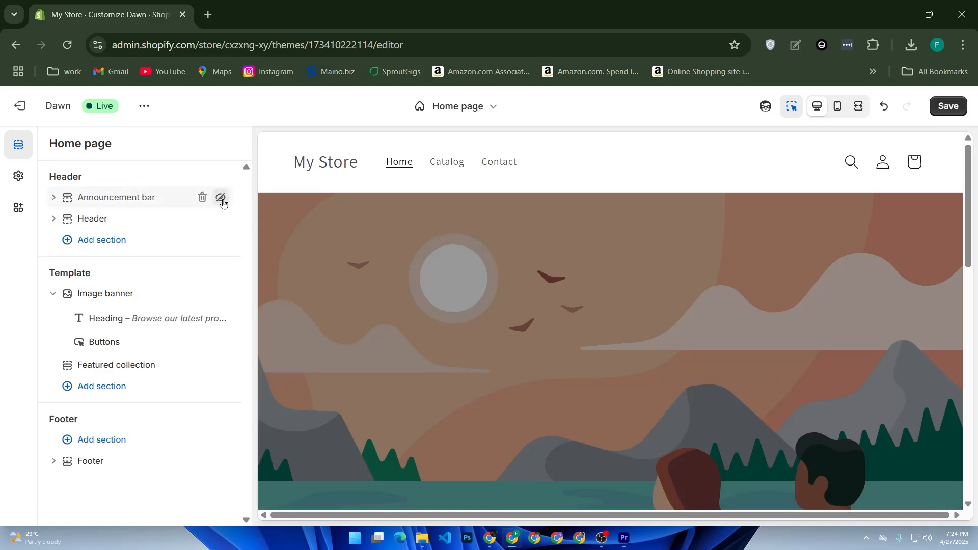
click(220, 198)
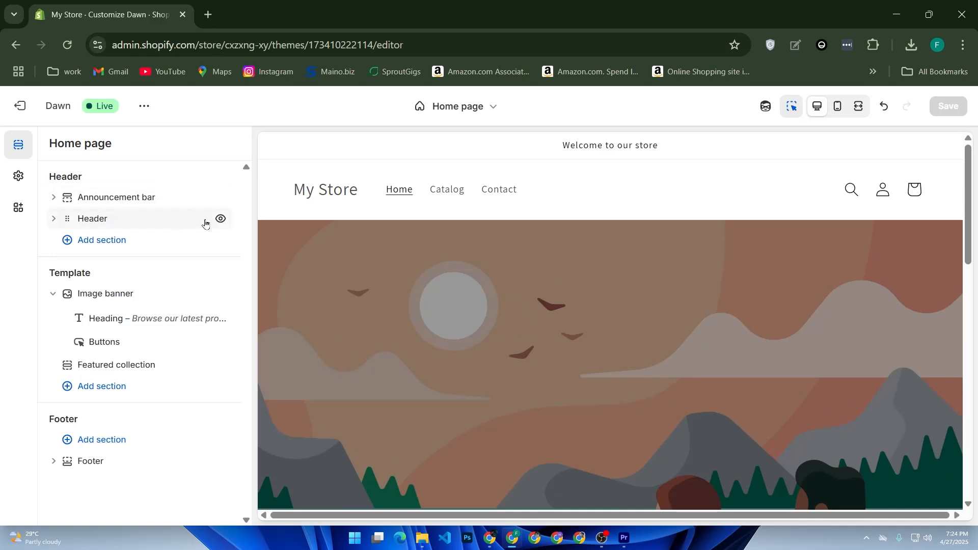
click(221, 219)
click(221, 219)
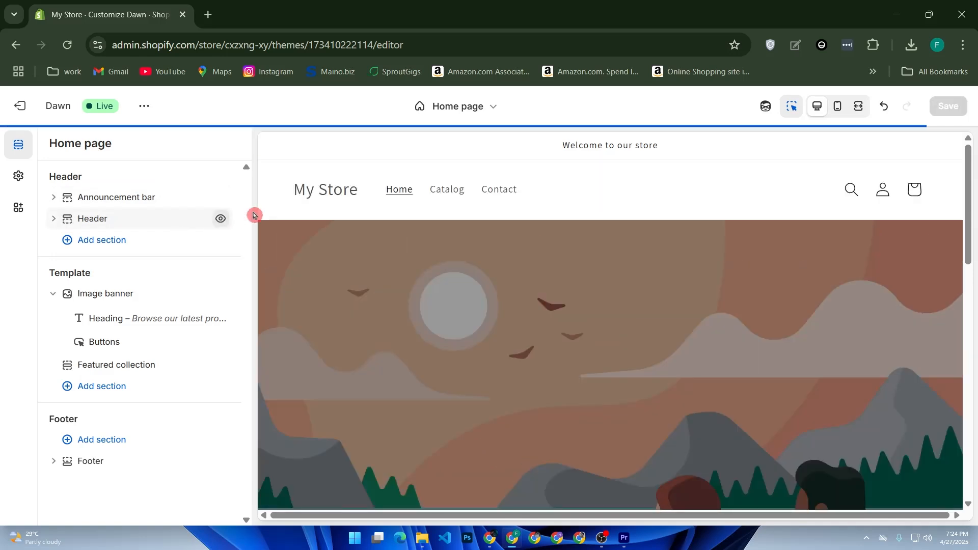
Look over the Header section settings and options without changing anything.
click(312, 206)
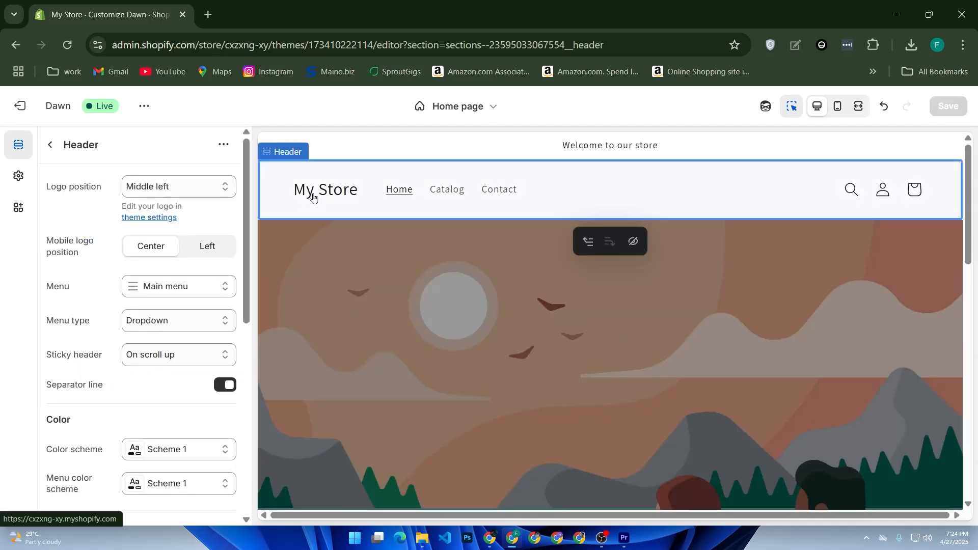
click(50, 144)
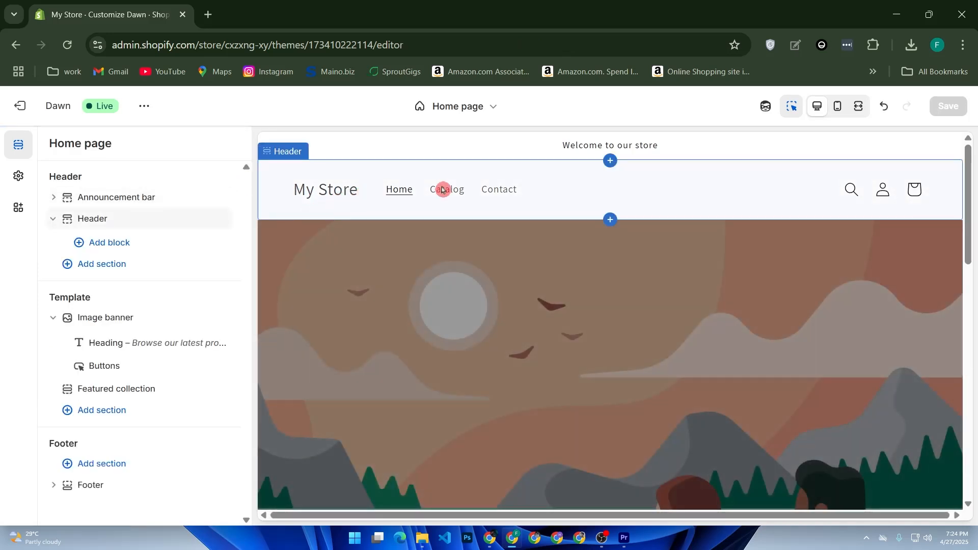
click(307, 202)
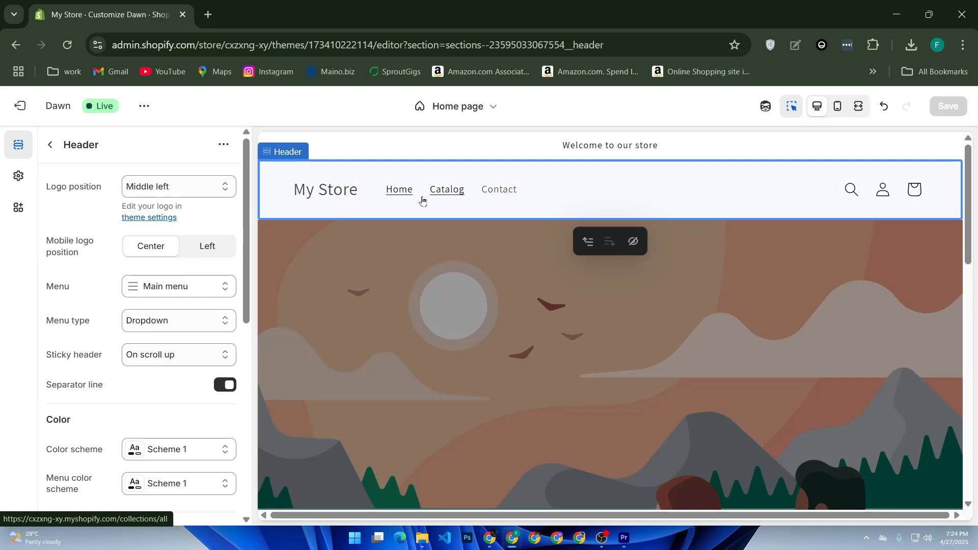
click(224, 148)
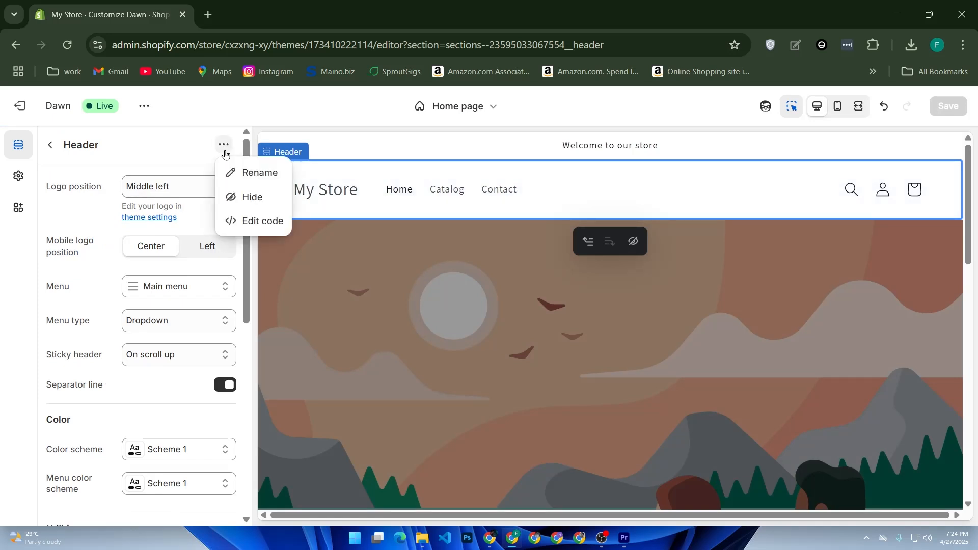
click(184, 158)
scroll(214, 219, down, 5)
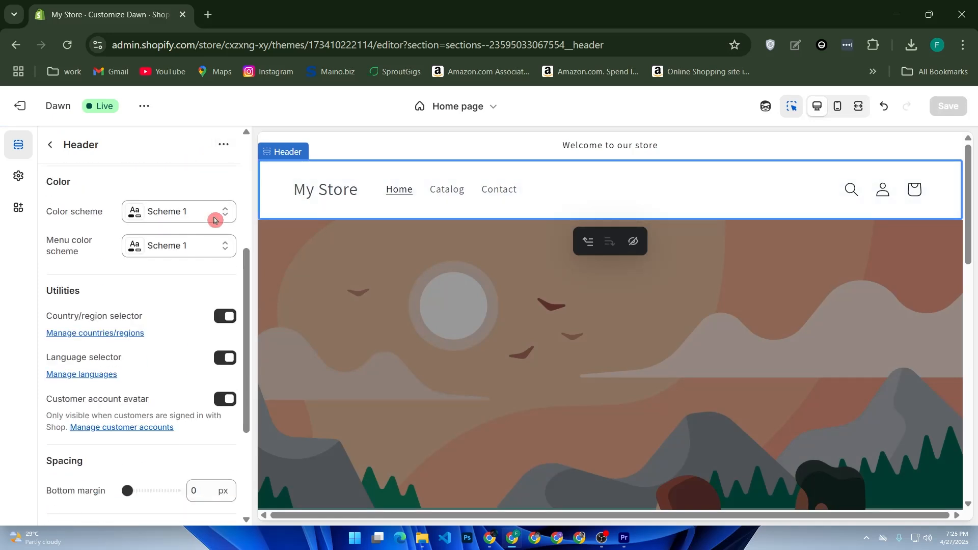
scroll(208, 218, up, 5)
click(54, 148)
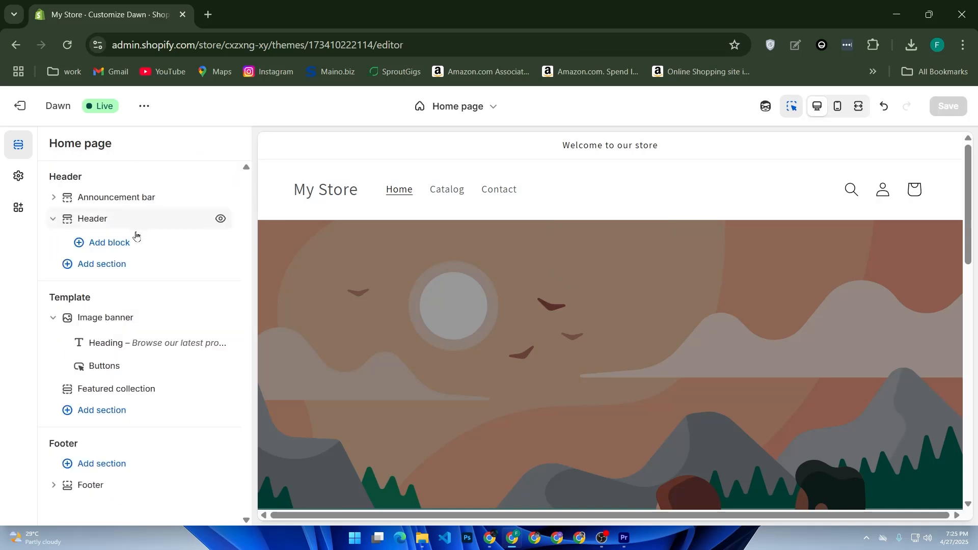
Browse the blocks, sections and apps available to add, closing without adding any.
click(125, 244)
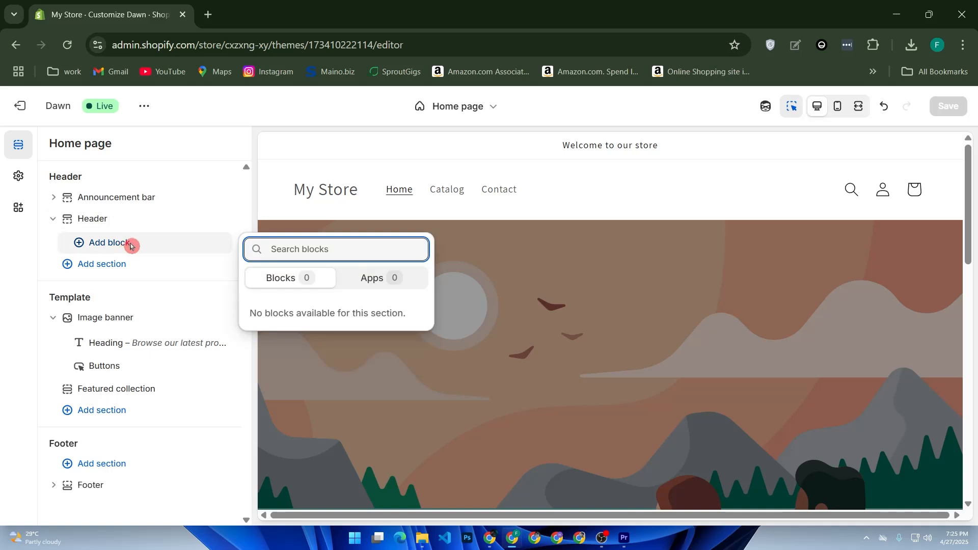
click(119, 265)
click(118, 265)
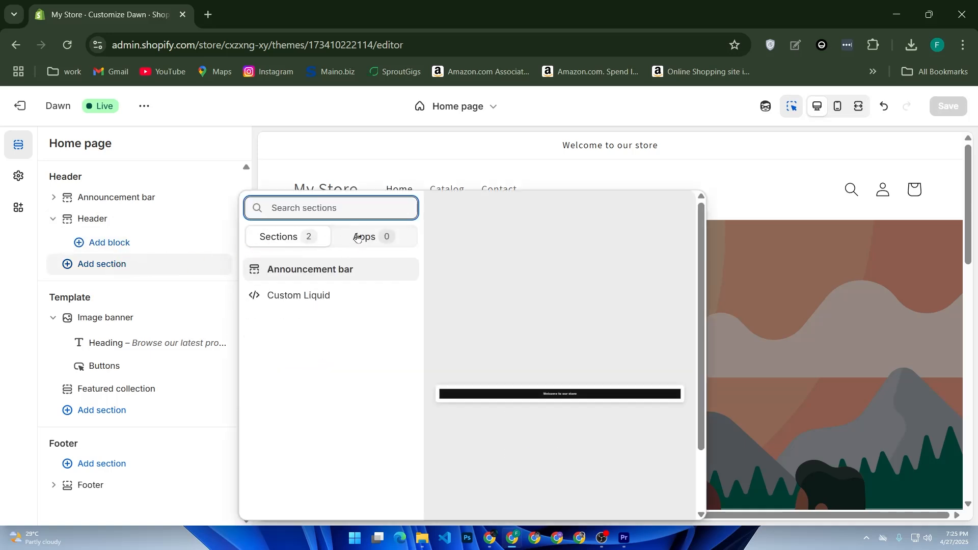
click(355, 238)
click(298, 236)
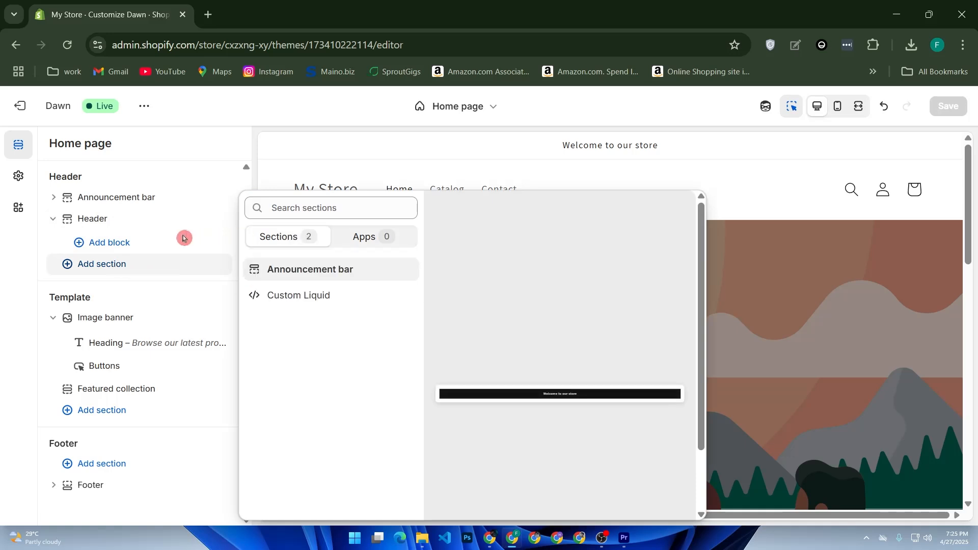
click(134, 244)
Set the header logo position to Top left, keeping the mobile logo position Center.
click(127, 219)
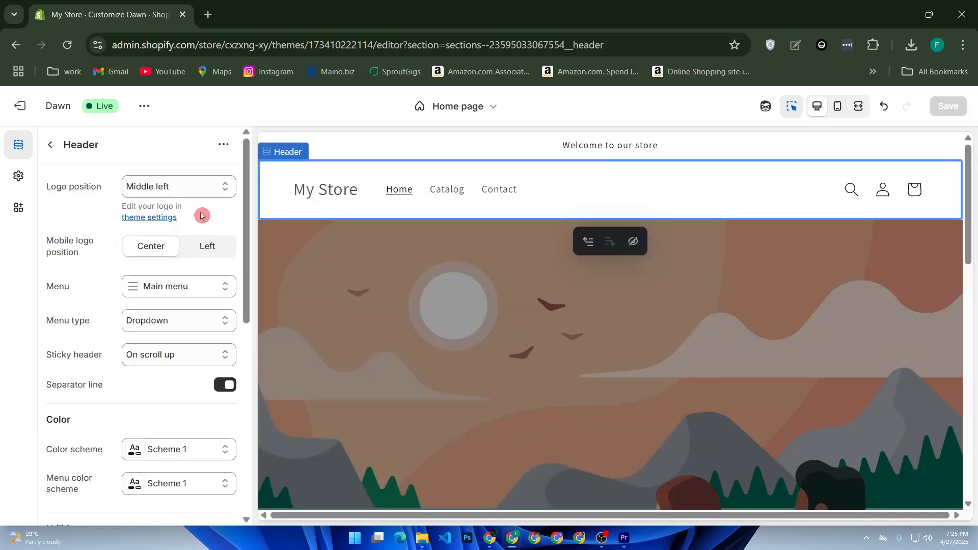
click(178, 194)
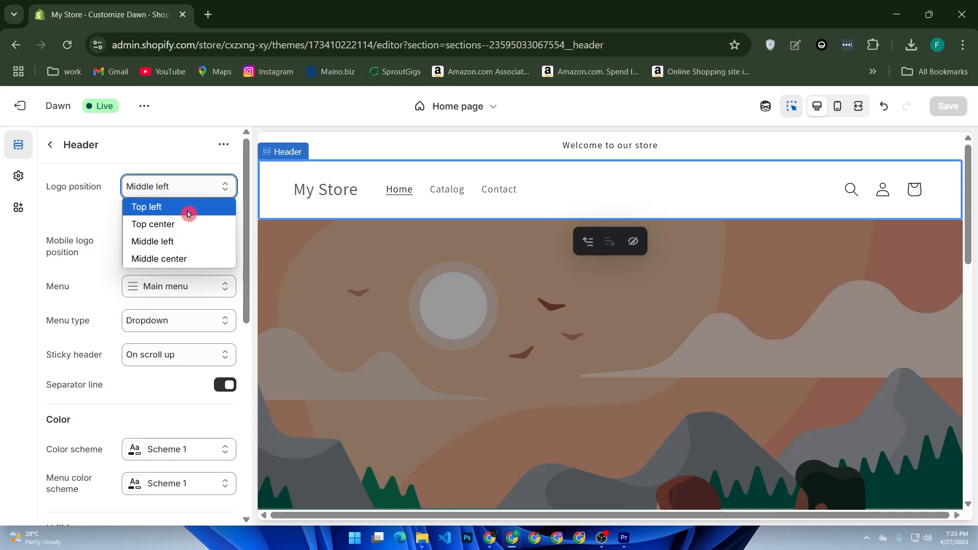
click(190, 207)
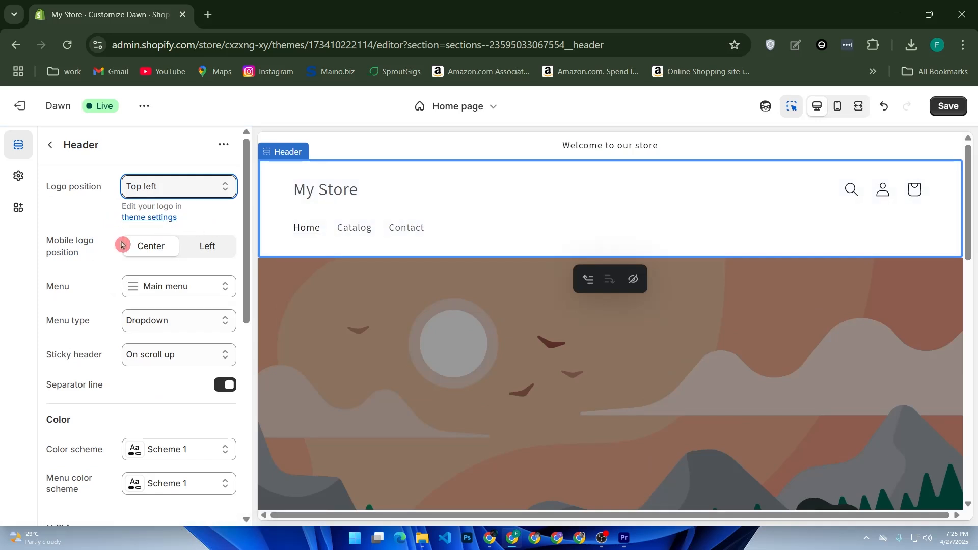
click(201, 247)
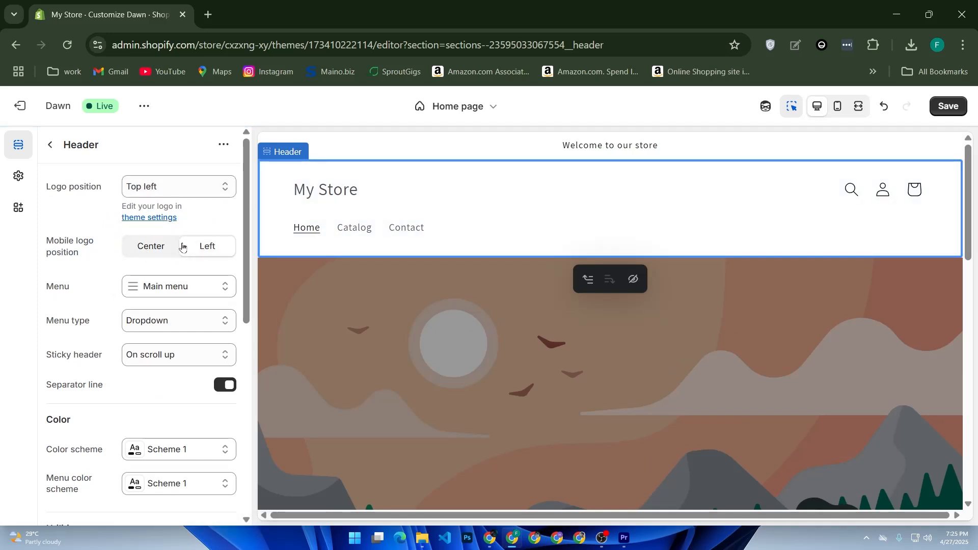
click(156, 247)
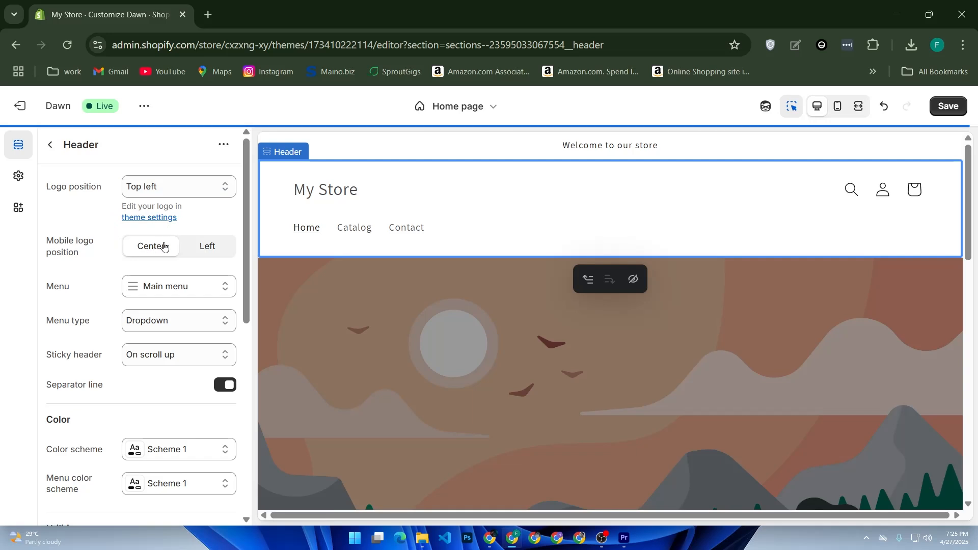
click(183, 196)
click(195, 197)
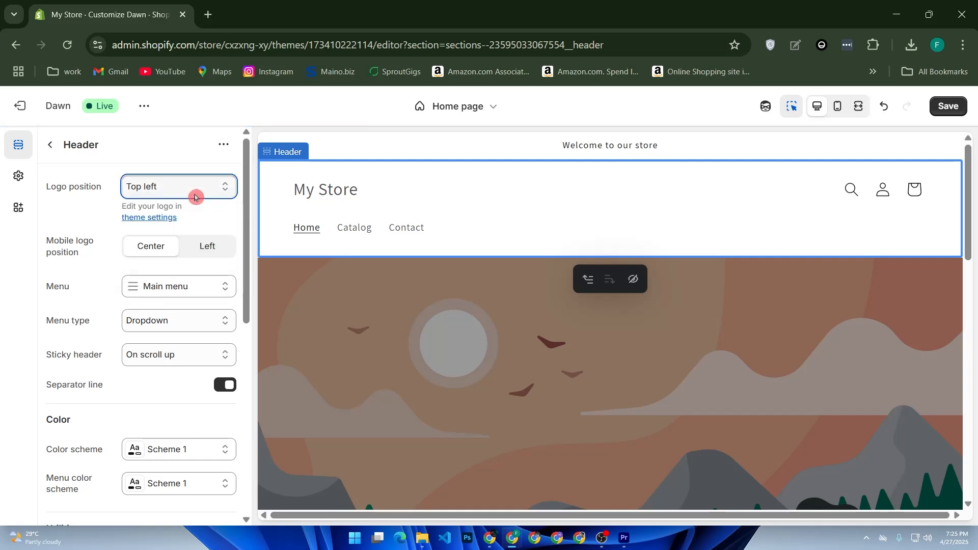
click(165, 218)
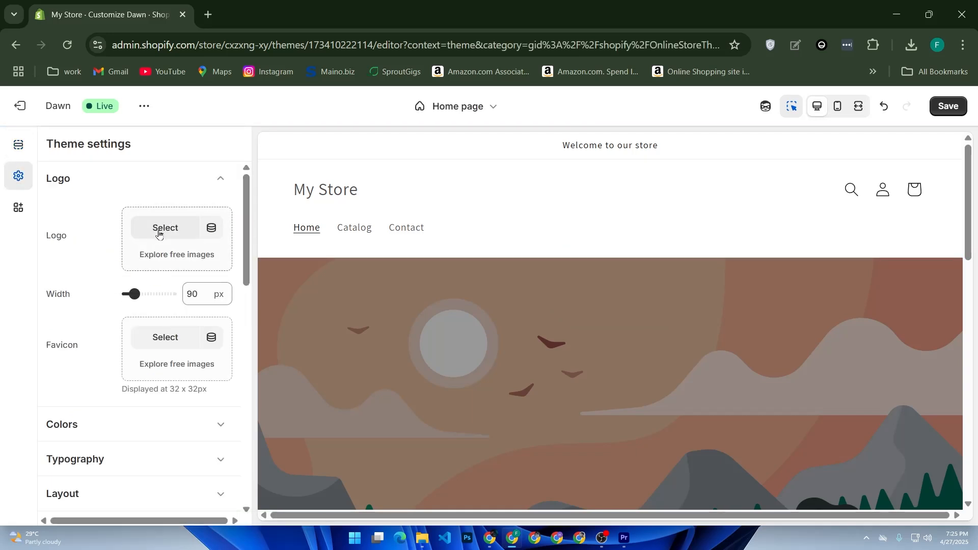
Upload the Gym Lover shark image and set it as the store logo.
click(178, 228)
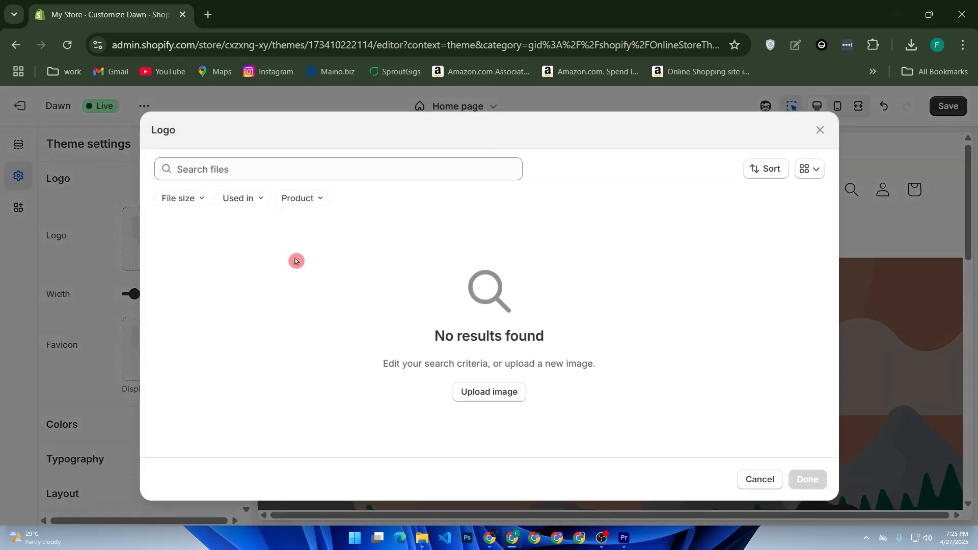
click(471, 391)
scroll(254, 241, down, 5)
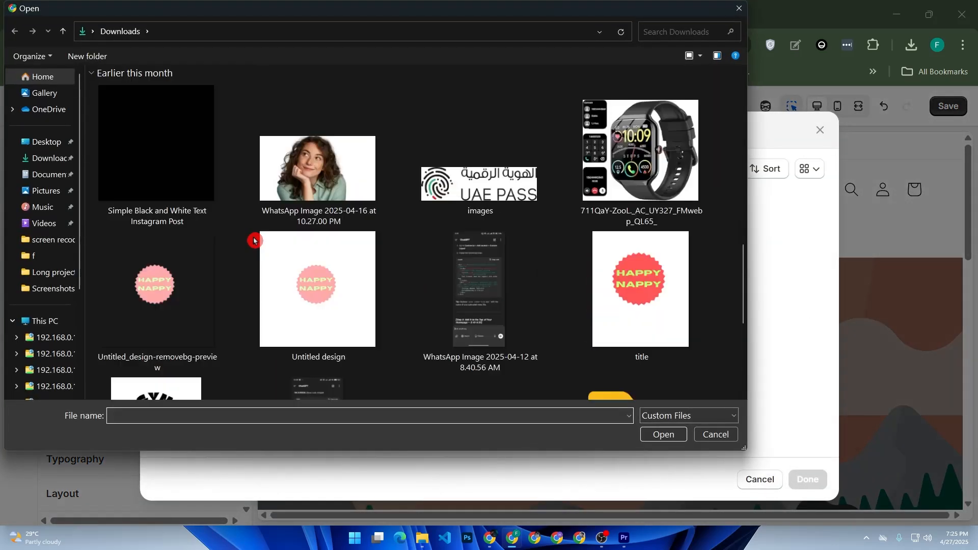
scroll(254, 240, down, 3)
click(180, 268)
double_click(180, 269)
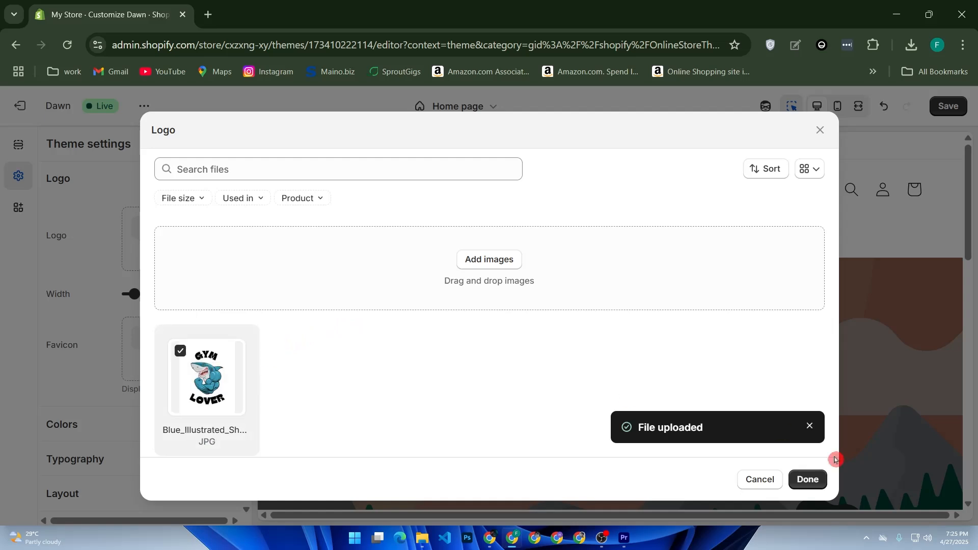
click(809, 479)
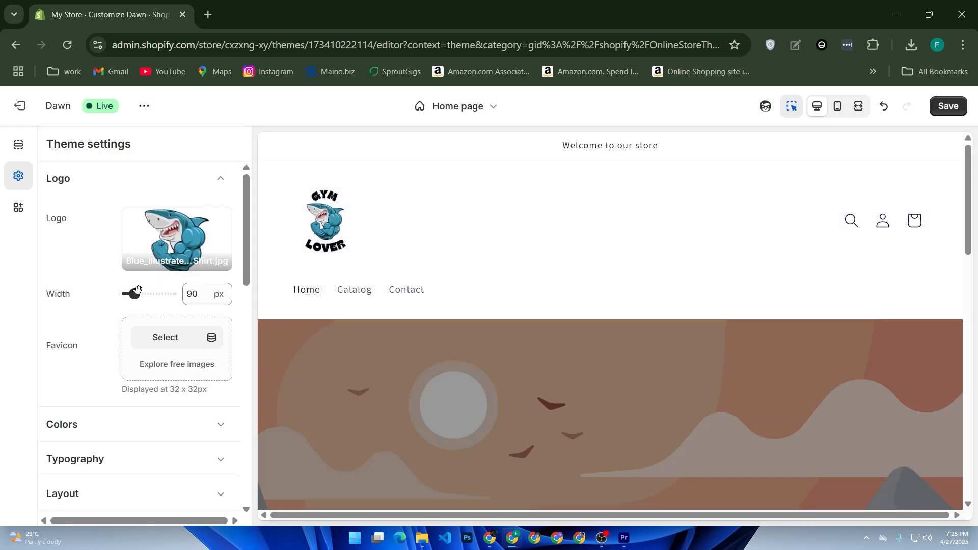
Set the logo width to 60 px.
drag(137, 294, 157, 296)
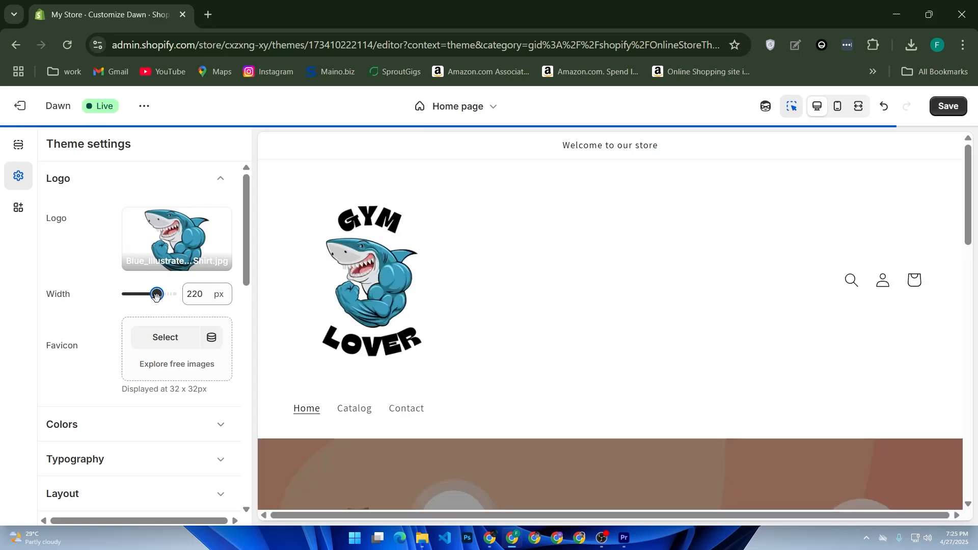
drag(157, 295, 129, 294)
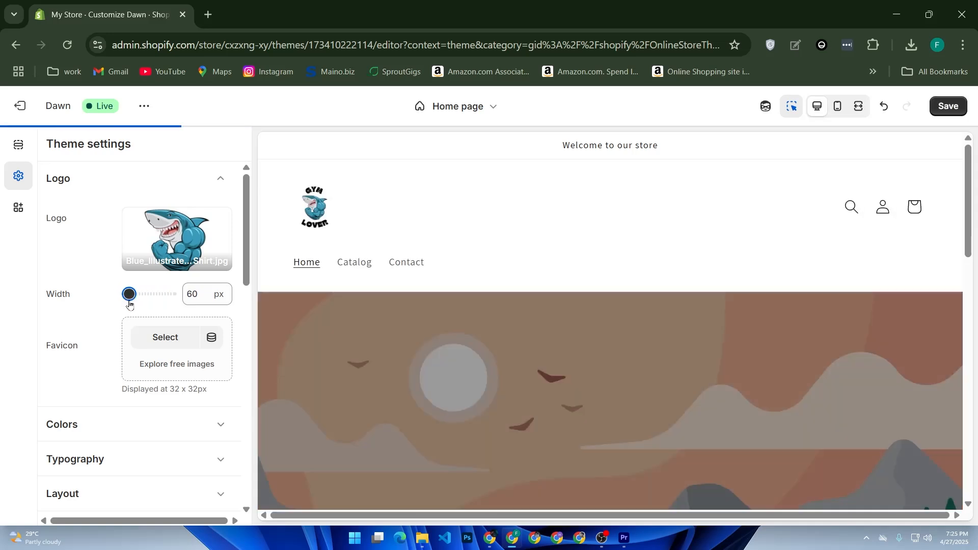
click(206, 292)
drag(206, 291, 181, 297)
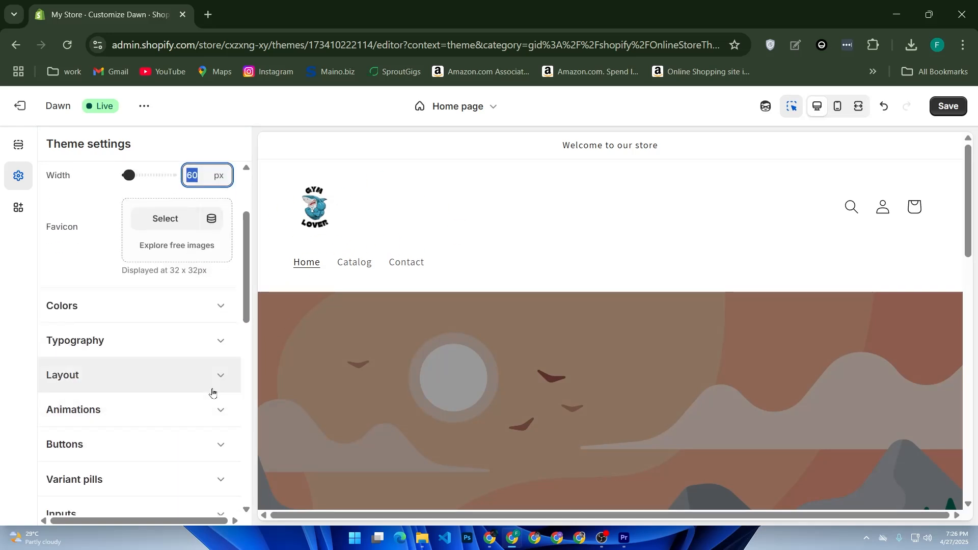
Give Scheme 5 the blue-teal linear gradient background, changing its background colour to #3C5BCA.
click(215, 317)
click(142, 270)
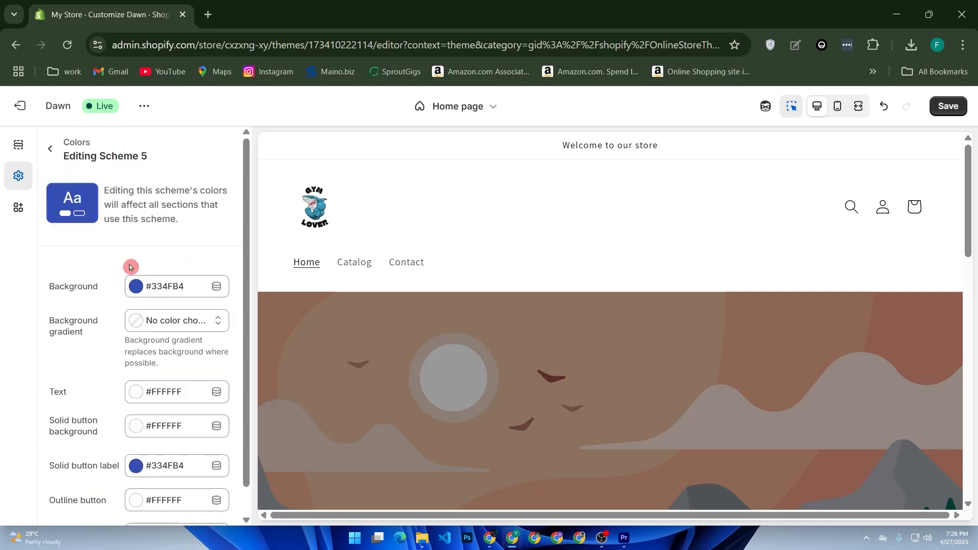
click(185, 286)
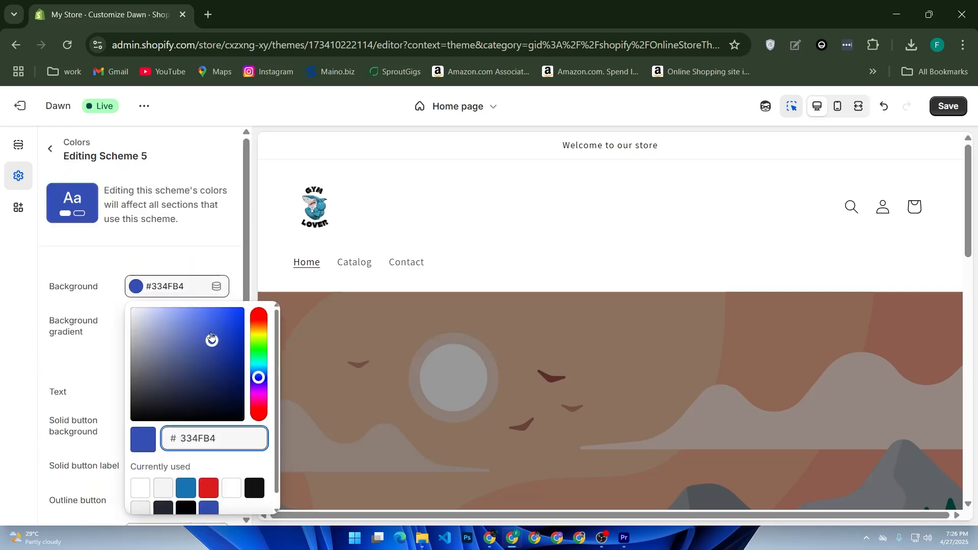
click(77, 334)
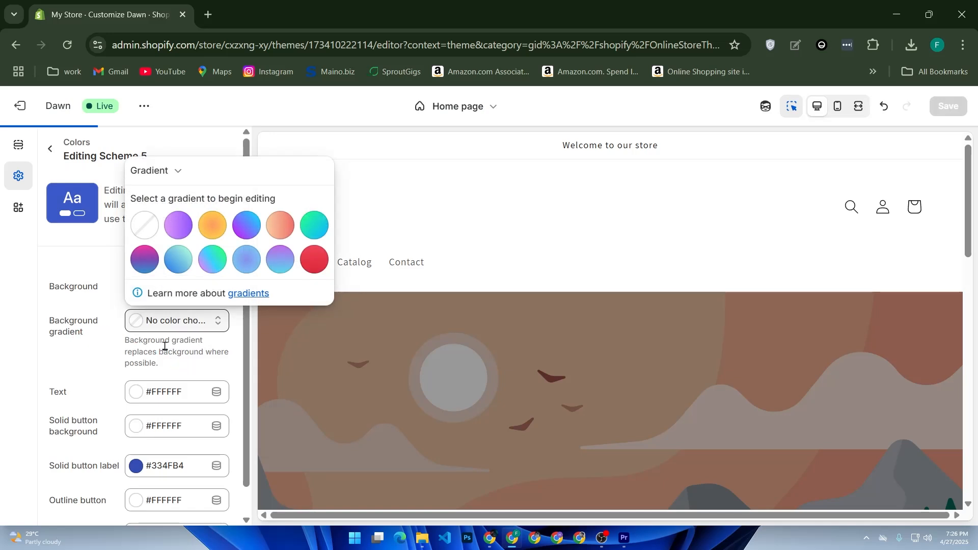
click(178, 258)
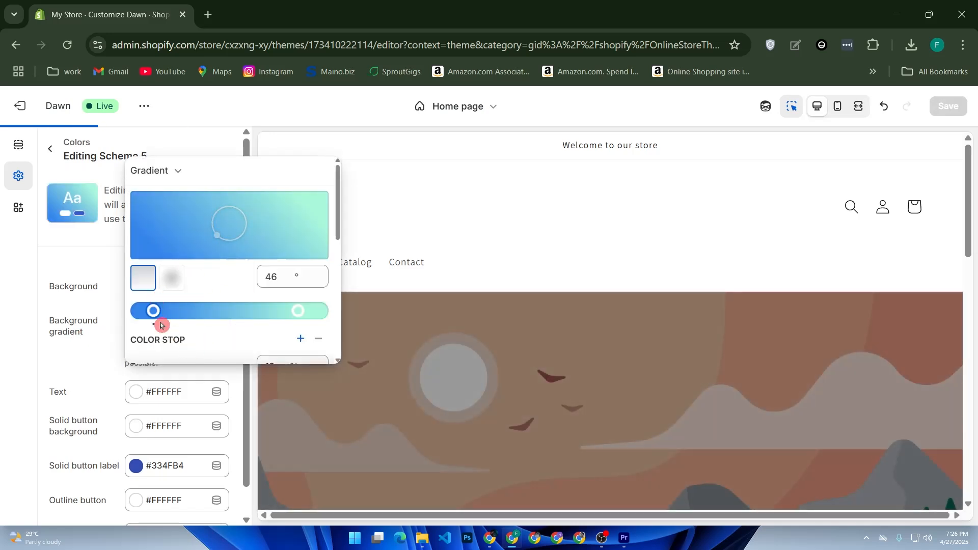
click(102, 263)
scroll(197, 270, down, 1)
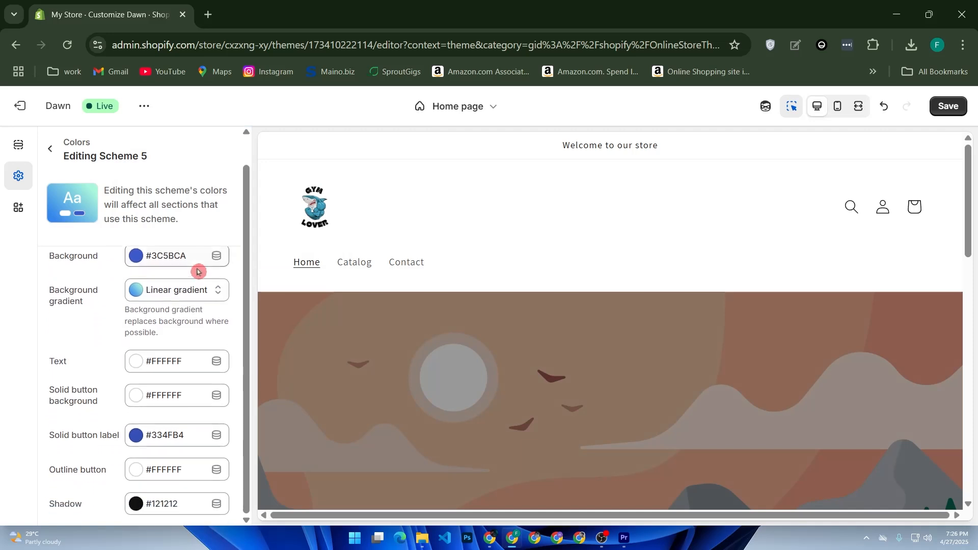
scroll(188, 300, up, 1)
click(59, 161)
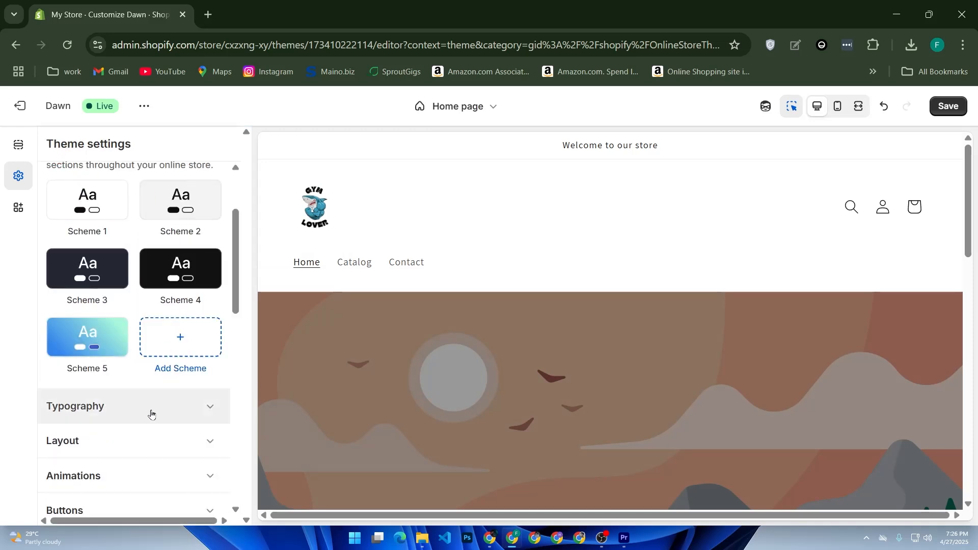
Expand Typography, which shows Assistant for headings and body at 100% scale.
scroll(163, 402, down, 3)
scroll(163, 382, down, 2)
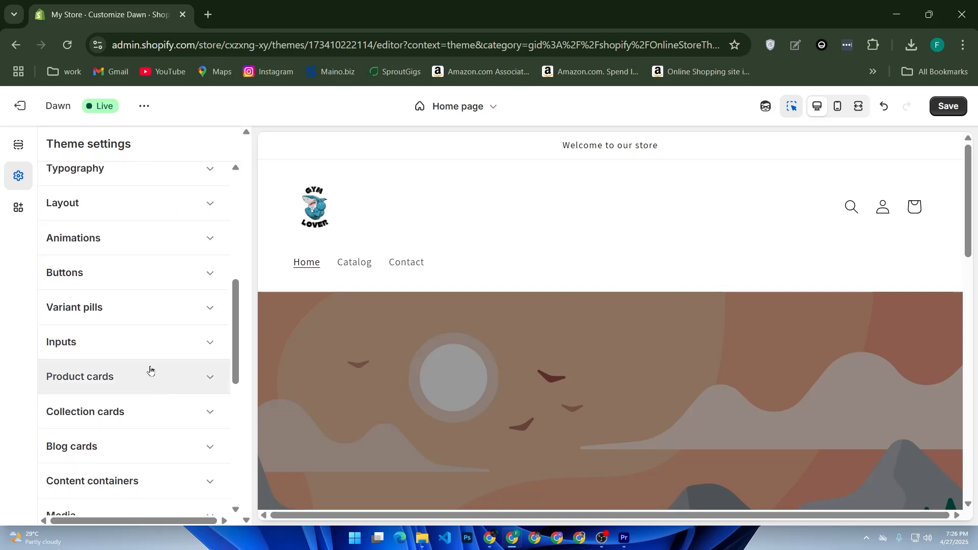
scroll(155, 356, down, 2)
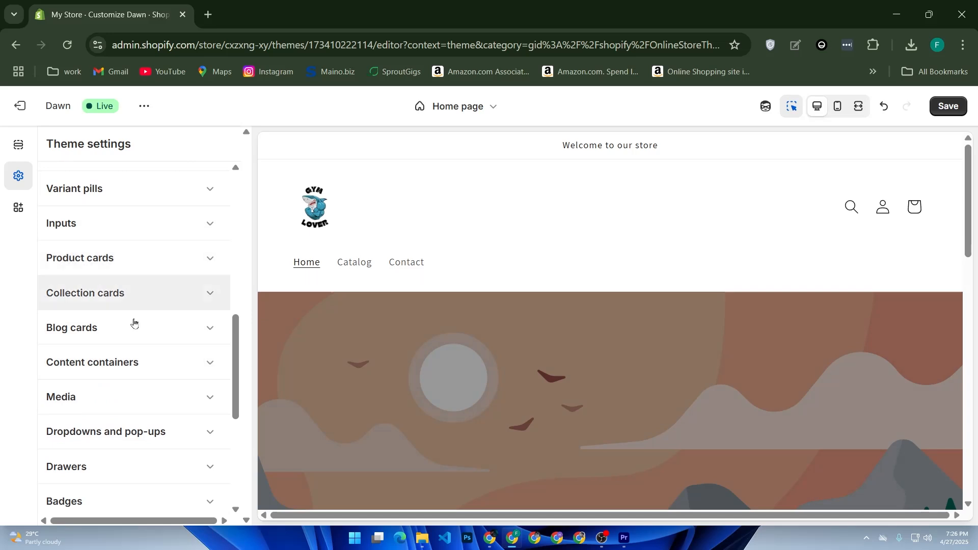
mouse_move(234, 338)
mouse_down()
mouse_move(232, 371)
mouse_move(244, 348)
mouse_move(240, 278)
mouse_up()
click(141, 257)
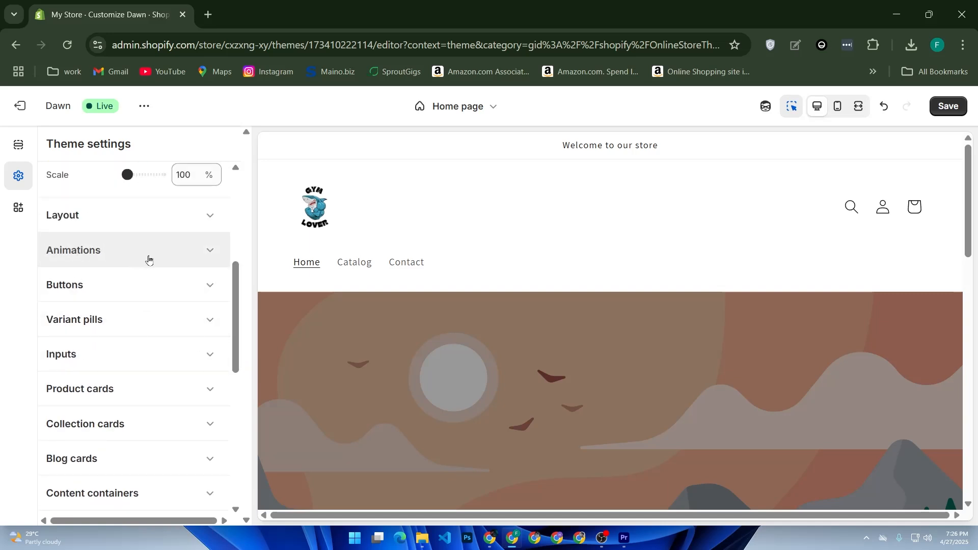
scroll(163, 264, up, 5)
click(164, 265)
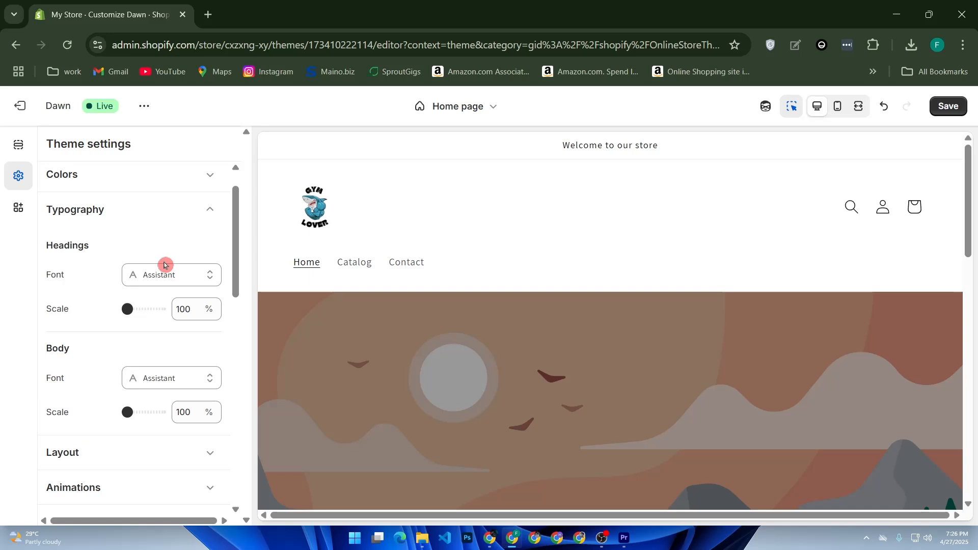
Review Scheme 5's colours under Colors, then save all theme changes.
click(180, 211)
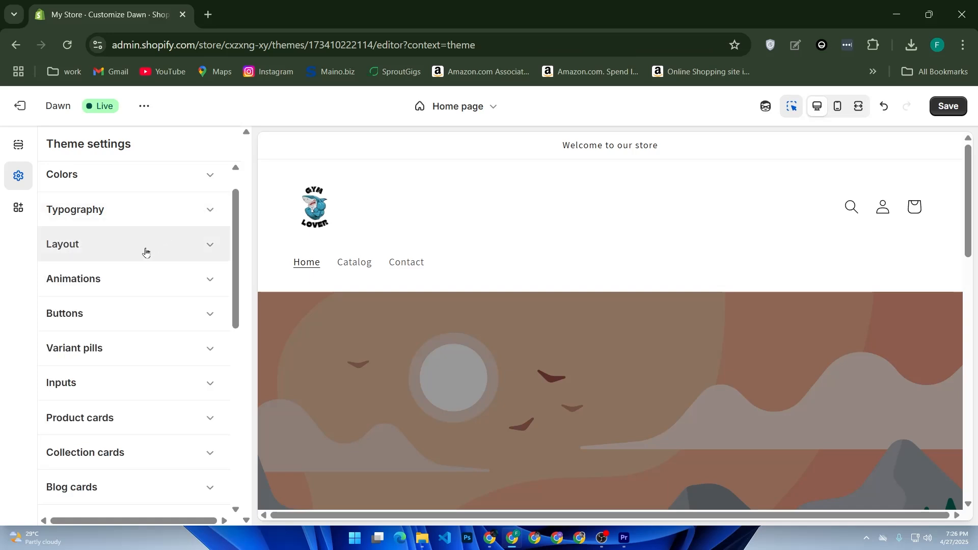
click(158, 187)
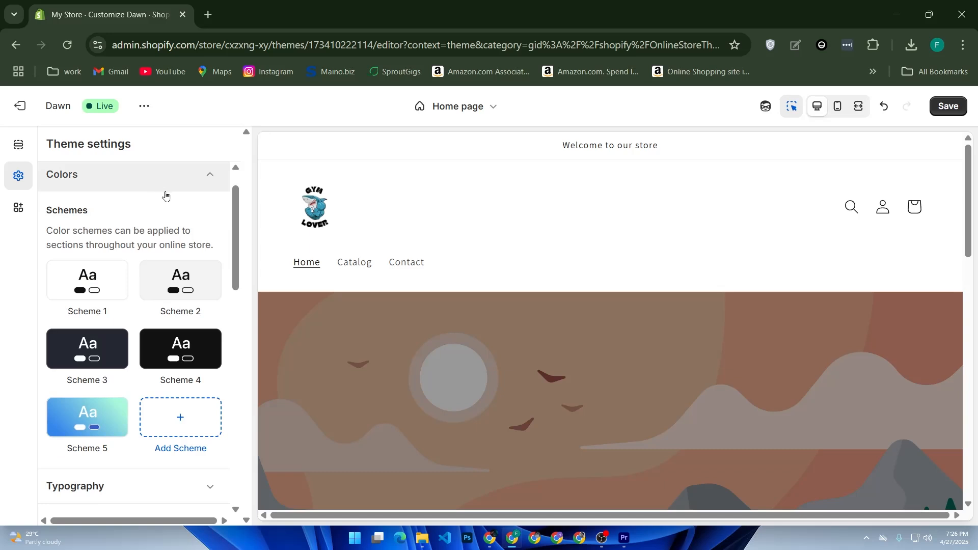
click(109, 415)
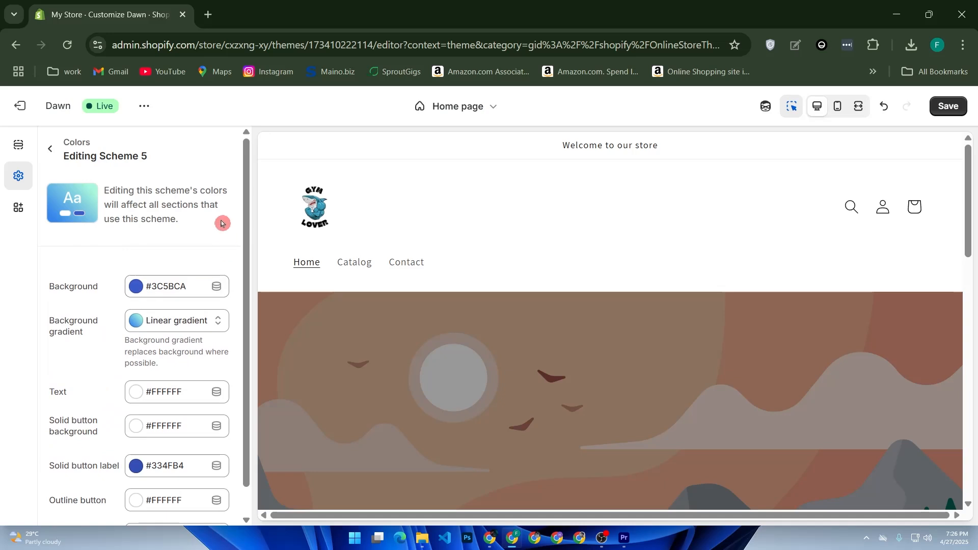
click(954, 107)
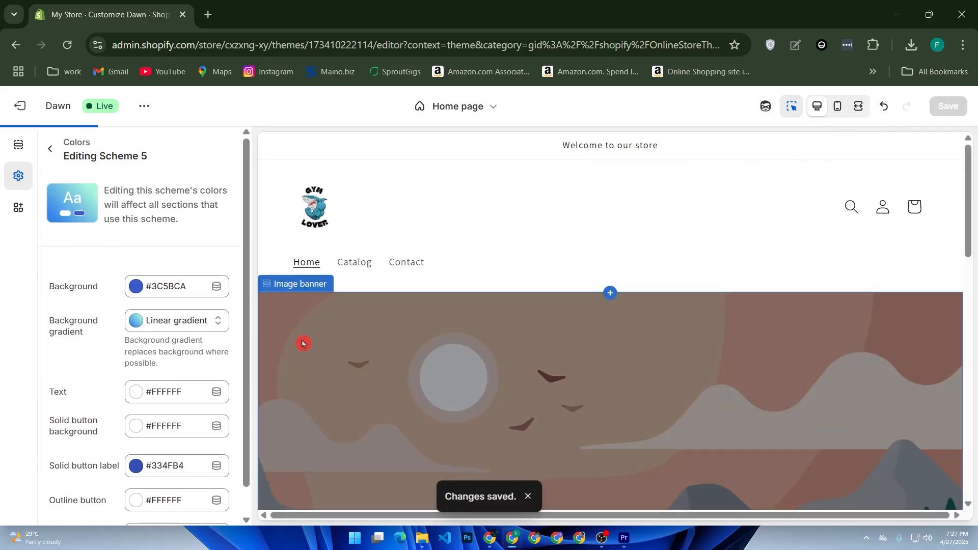
scroll(306, 341, down, 5)
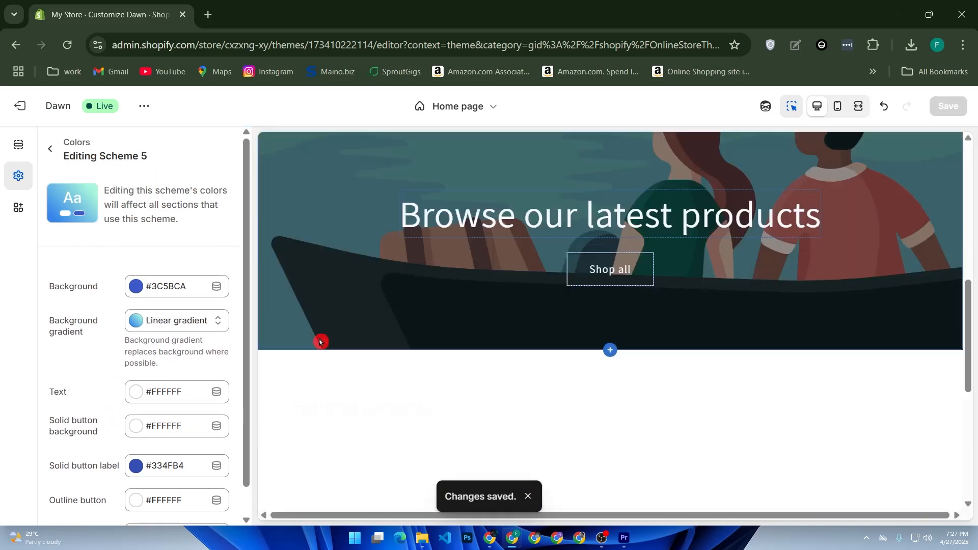
scroll(326, 340, down, 3)
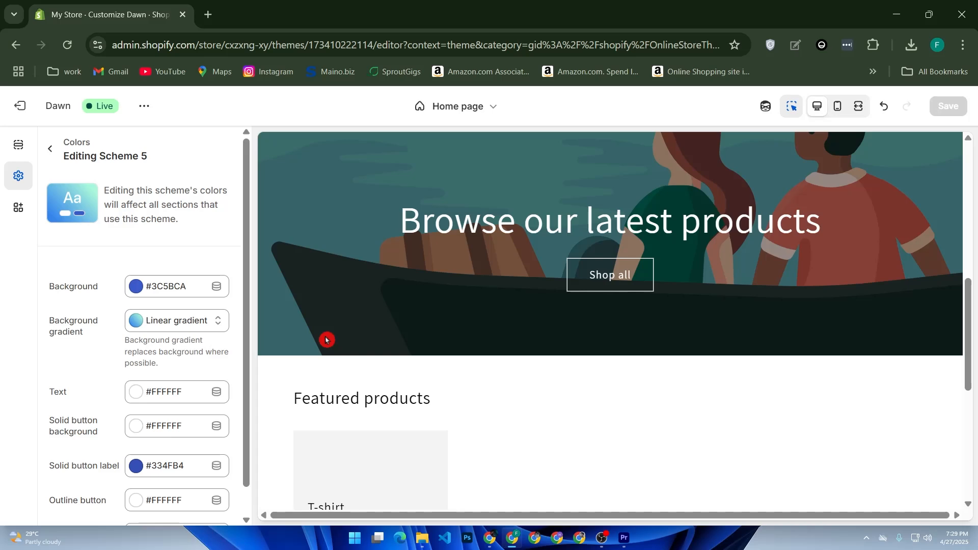
Step back through browser history and leave the editor for the Themes page showing Dawn.
scroll(251, 360, down, 1)
scroll(249, 357, up, 1)
key(alt+Left)
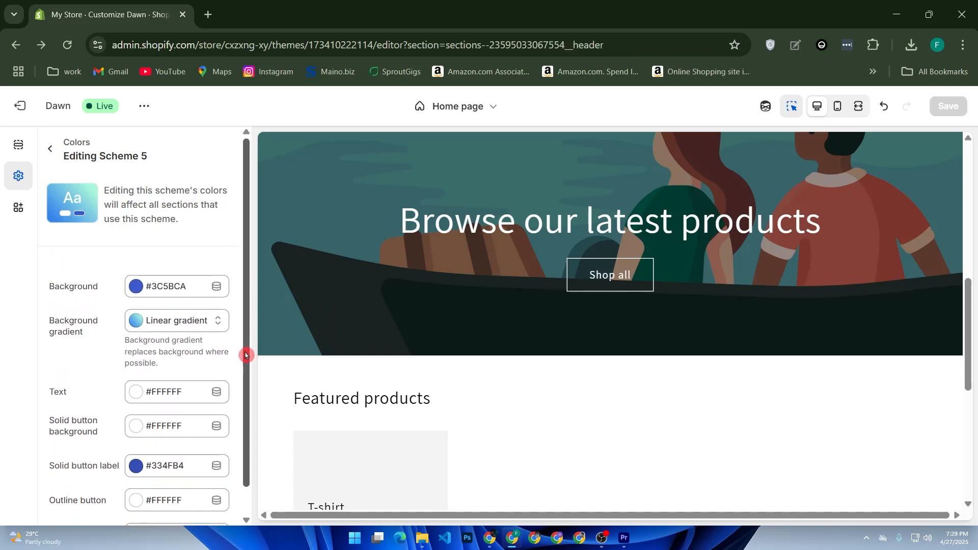
key(alt+Left)
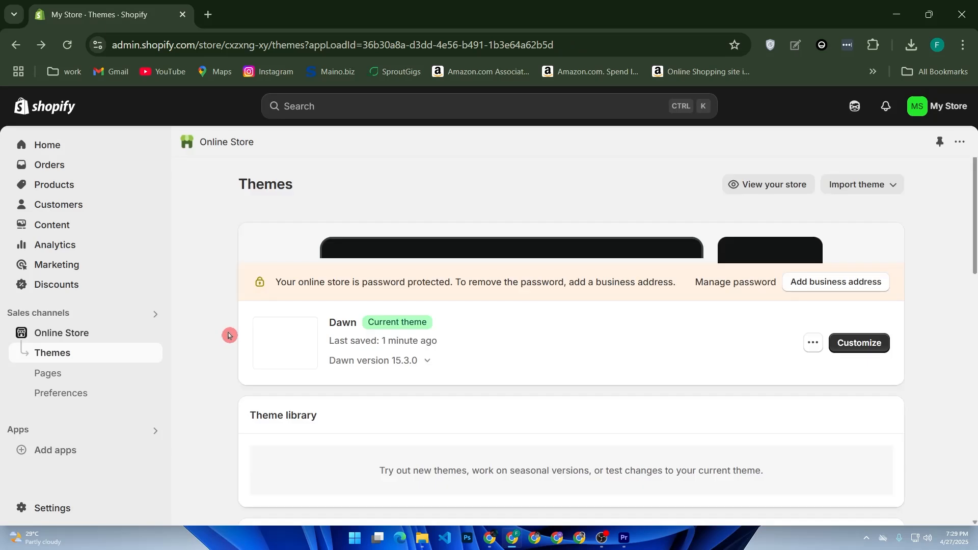
key(alt+Right)
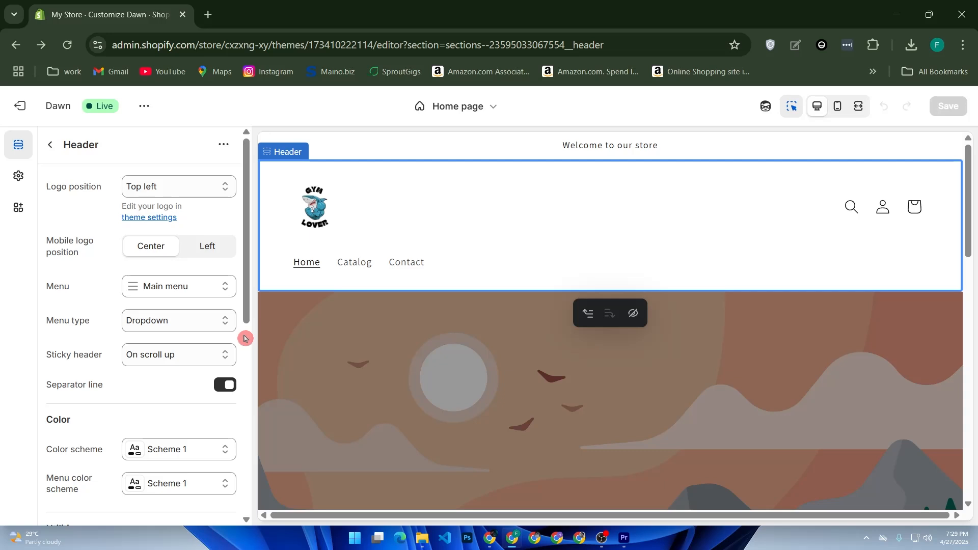
click(21, 106)
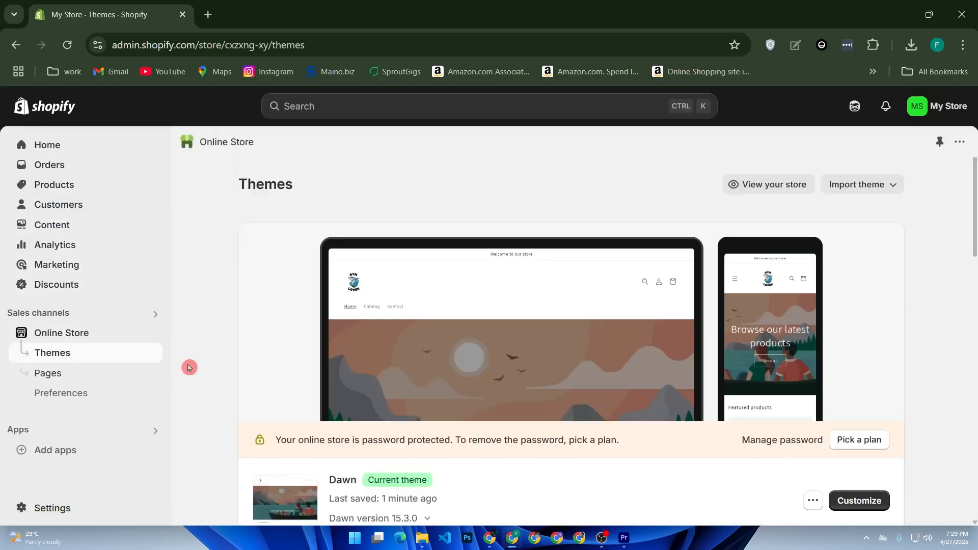
Open the Shopify App Store in a new tab from the Apps and sales channels settings.
click(84, 437)
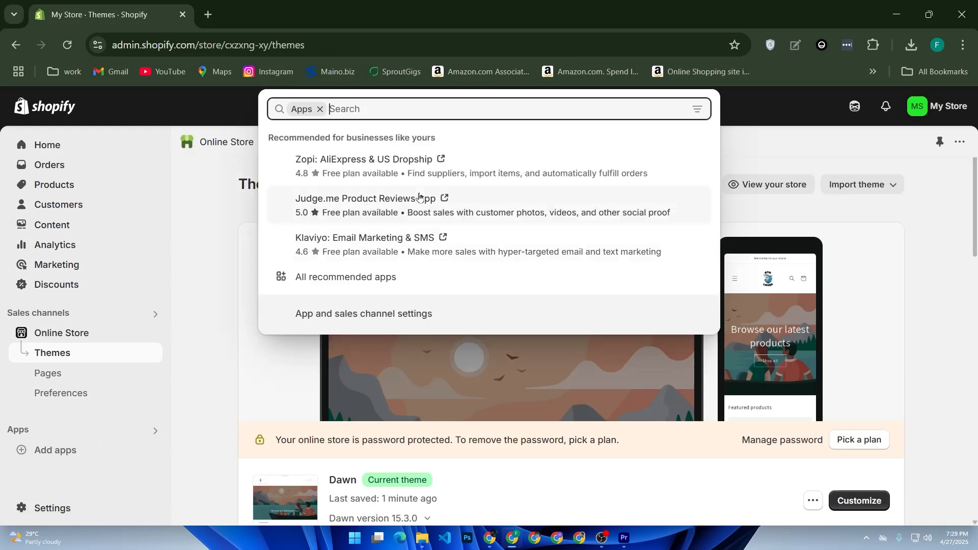
click(404, 315)
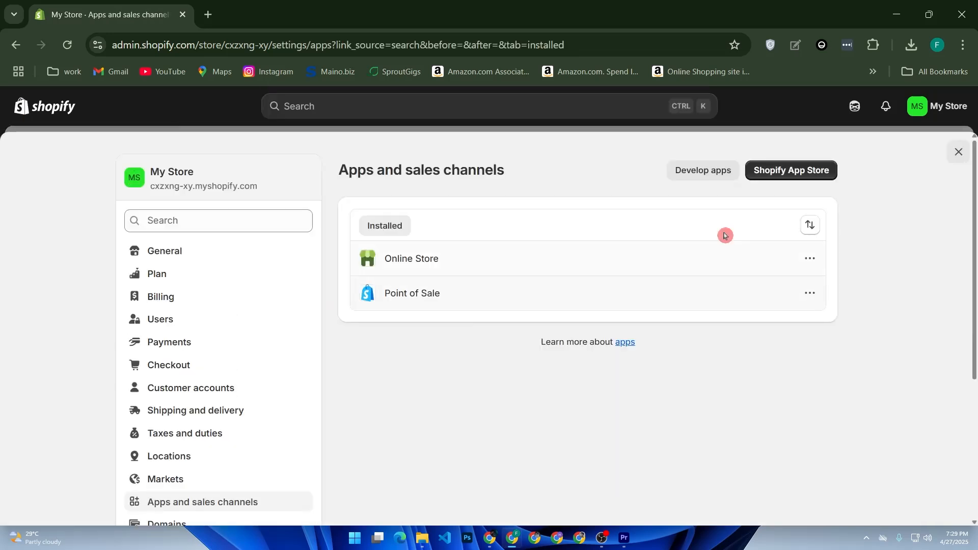
click(792, 173)
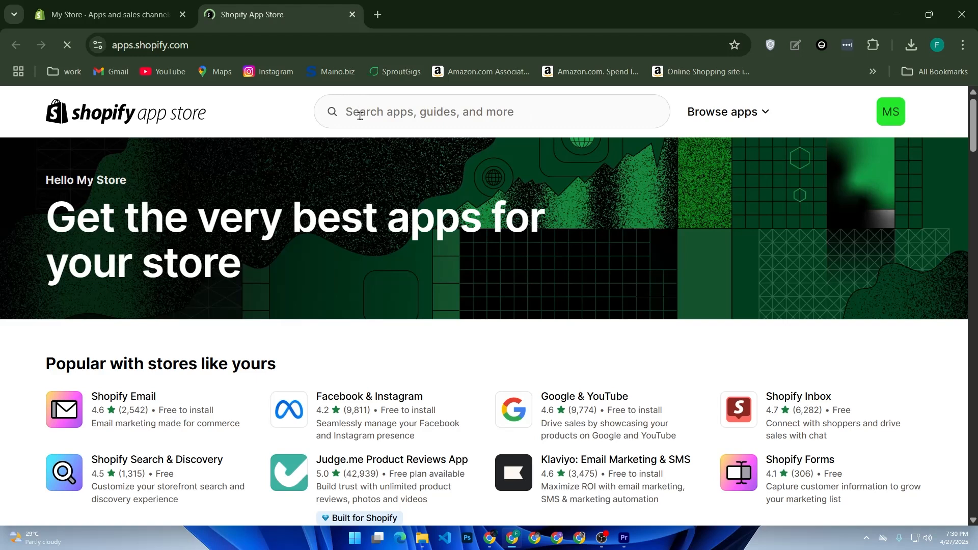
Search the App Store for 'klaviyo', then replace the query with 'yotpo' and search again.
click(357, 112)
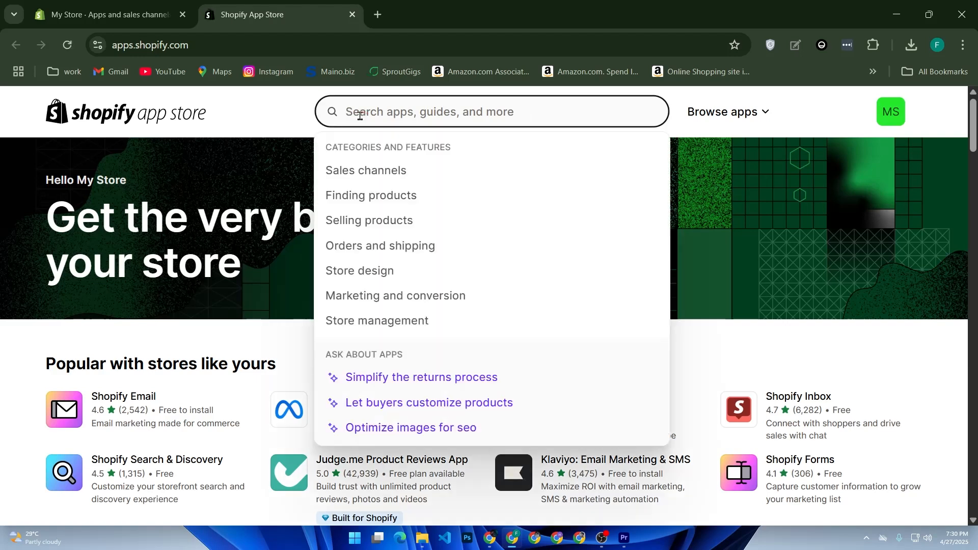
text(klabi)
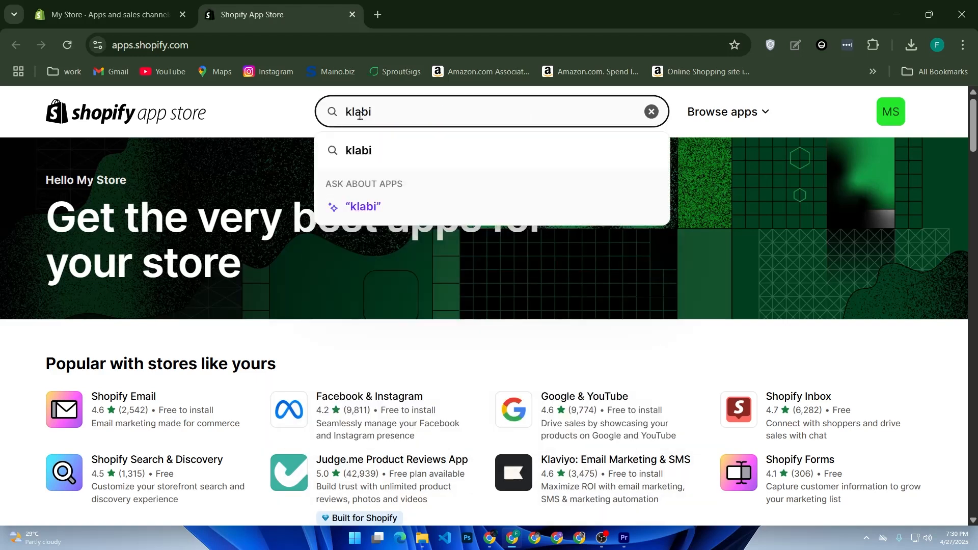
key(BackSpace)
key(BackSpace)
text(vi)
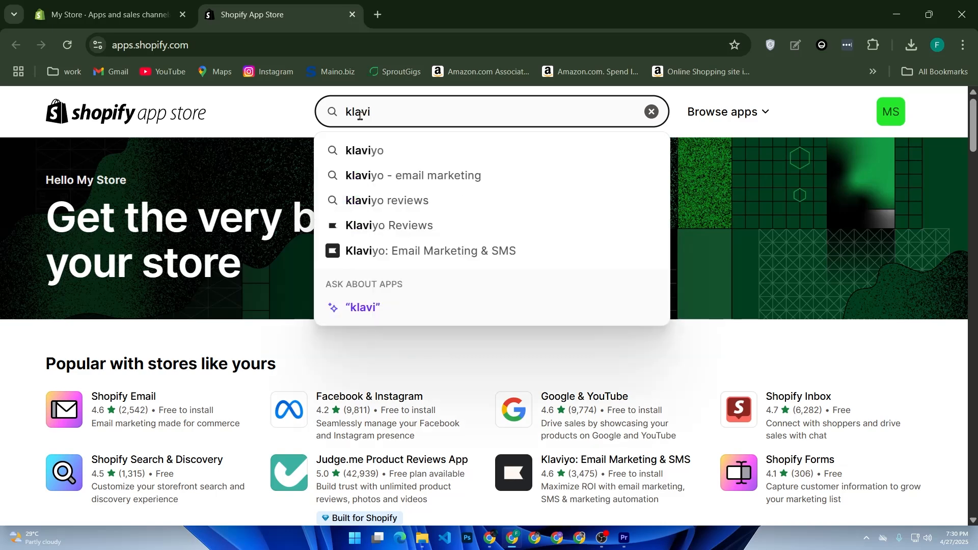
key(Return)
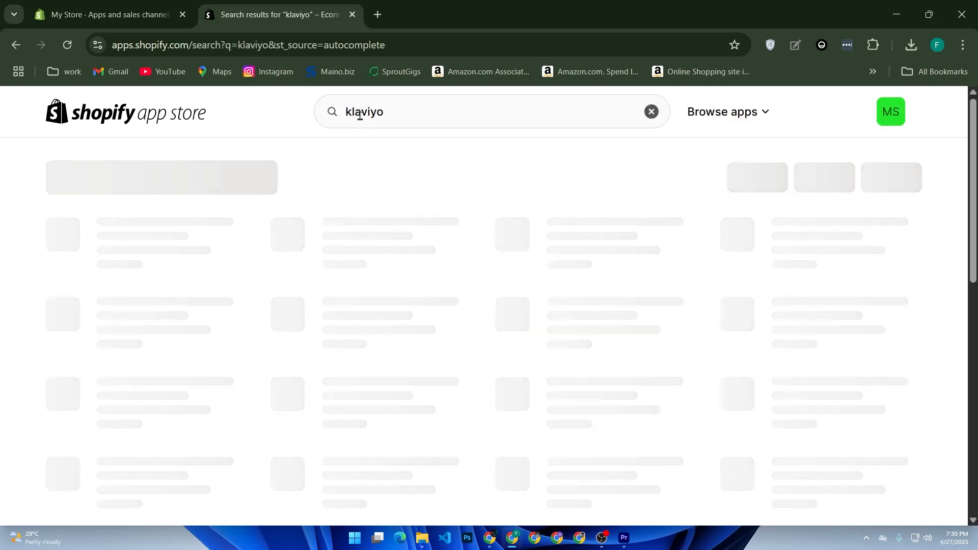
click(332, 117)
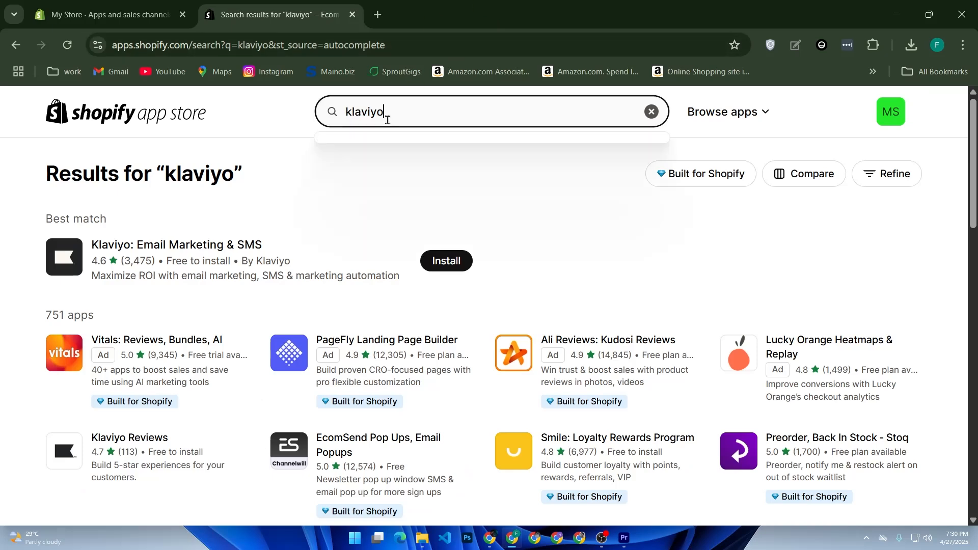
text(yot)
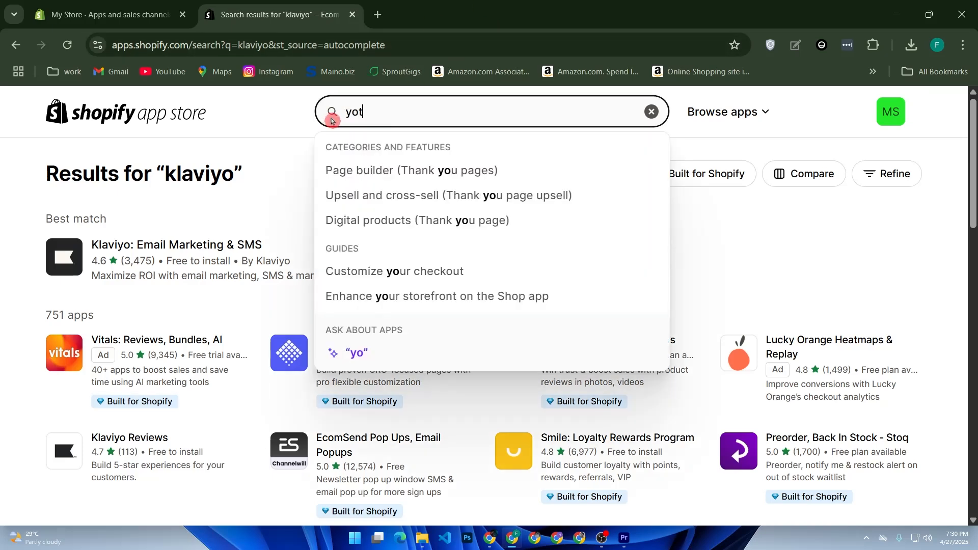
text(po)
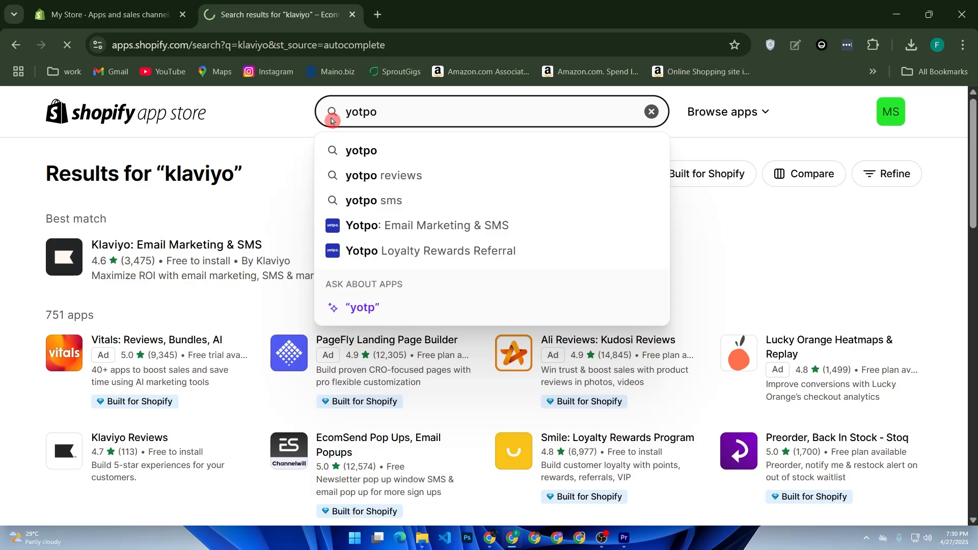
key(Return)
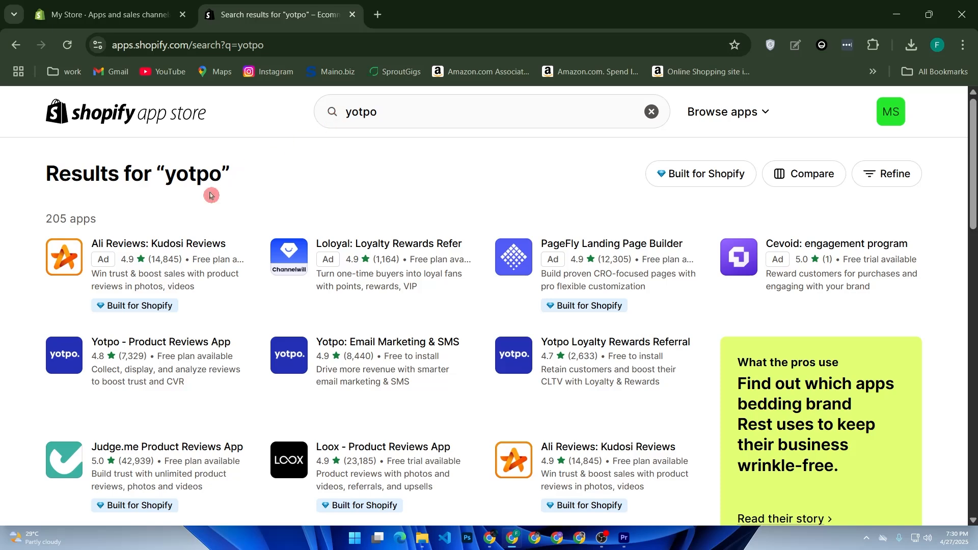
Leave the apps settings and open the live My Store storefront from Online Store in a new tab.
click(54, 19)
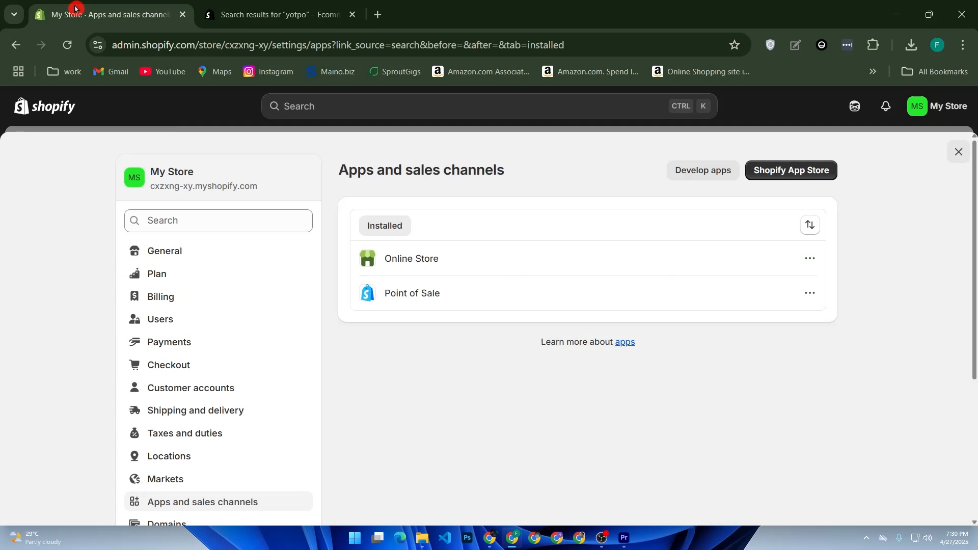
click(40, 106)
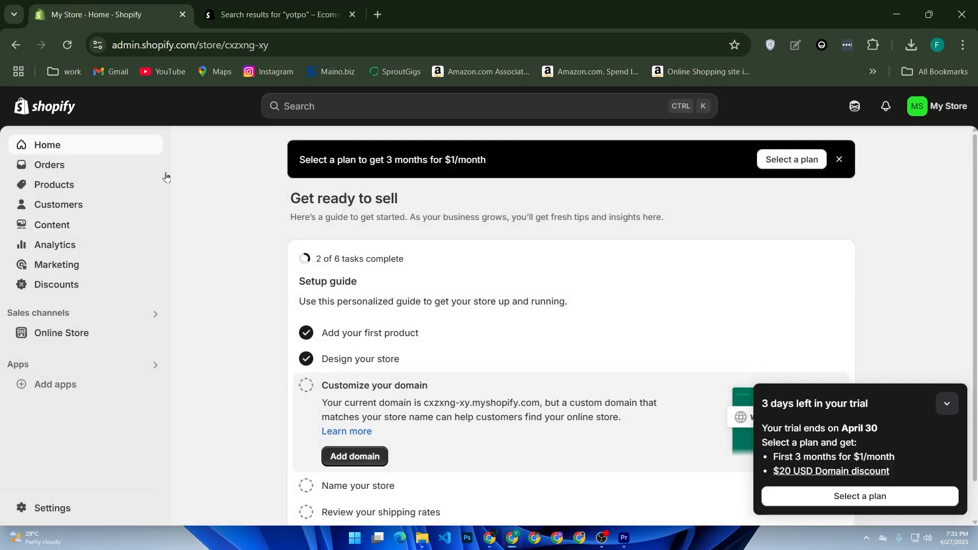
click(72, 331)
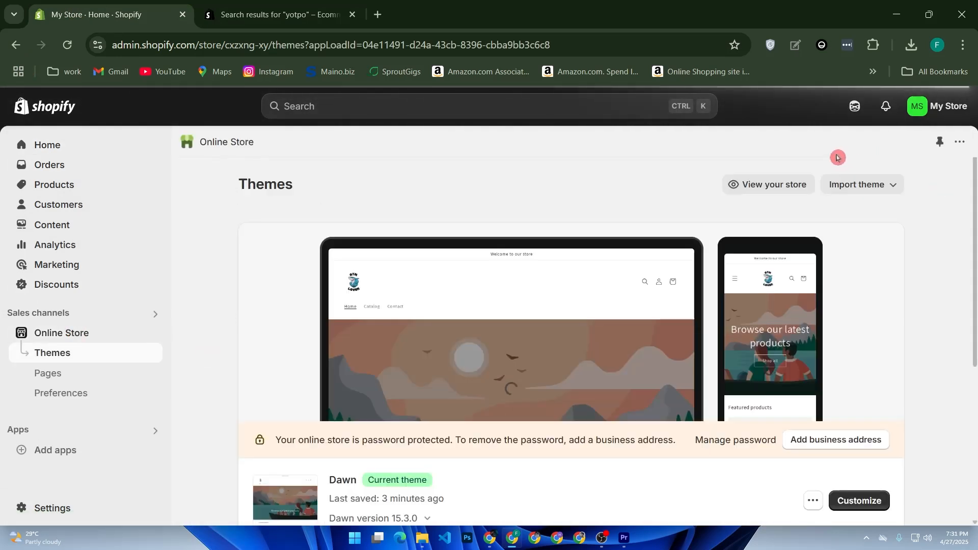
click(793, 186)
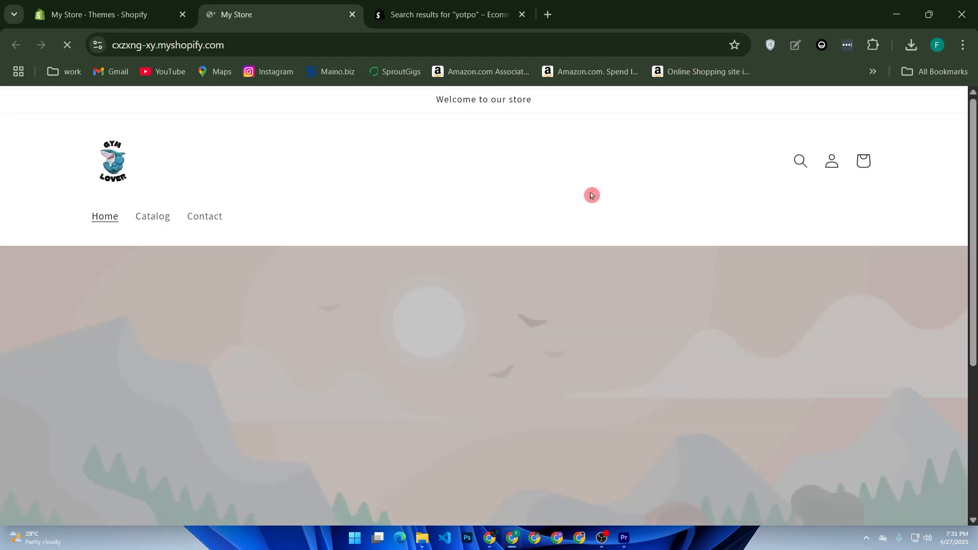
Scroll the storefront to the featured T-shirt and email signup, then reopen the Dawn customizer.
scroll(613, 188, down, 6)
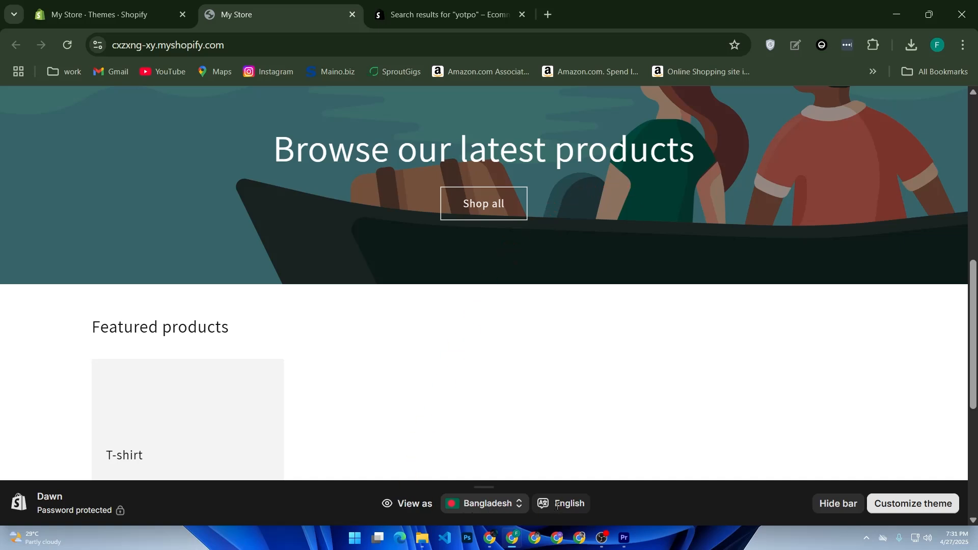
scroll(528, 321, down, 1)
scroll(528, 321, down, 4)
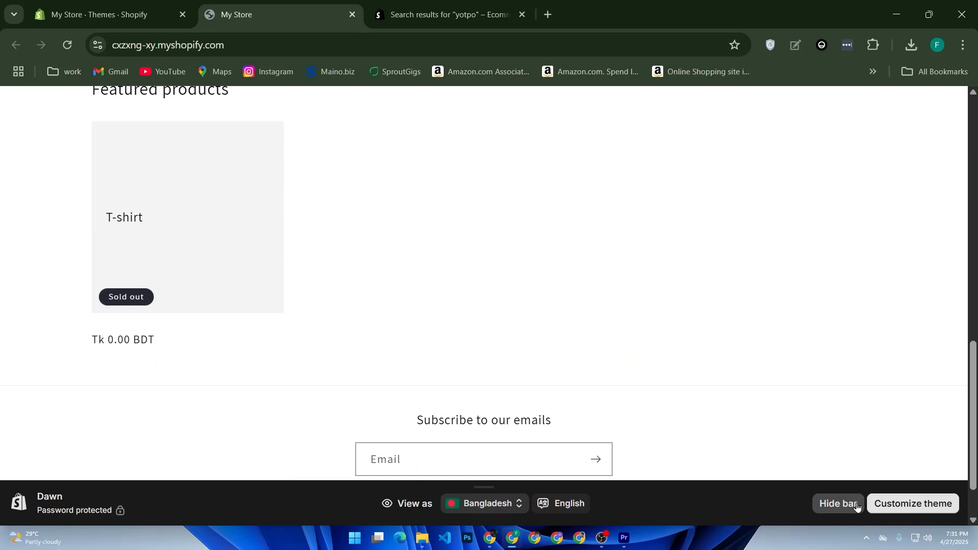
click(898, 505)
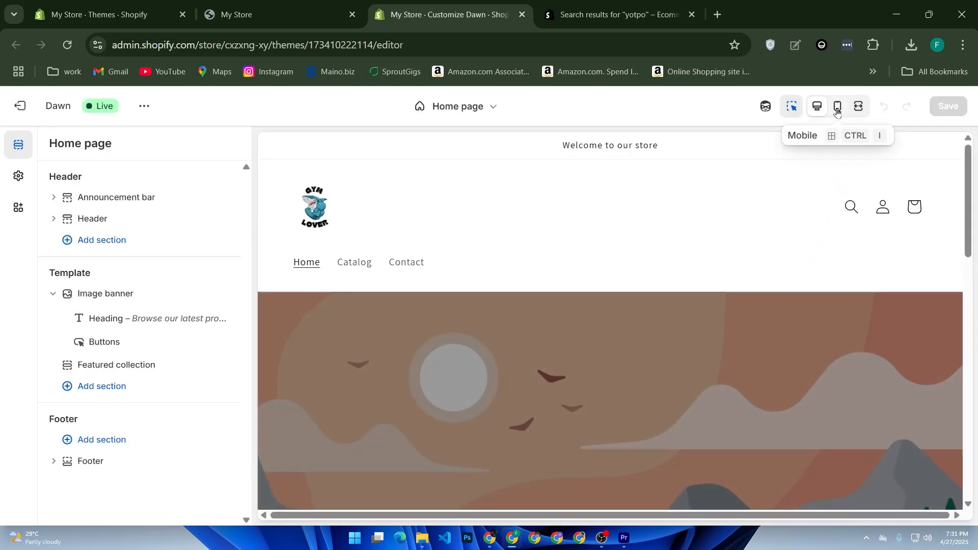
Switch the Dawn editor preview to mobile and scroll down to the image banner.
click(837, 107)
drag(744, 209, 785, 144)
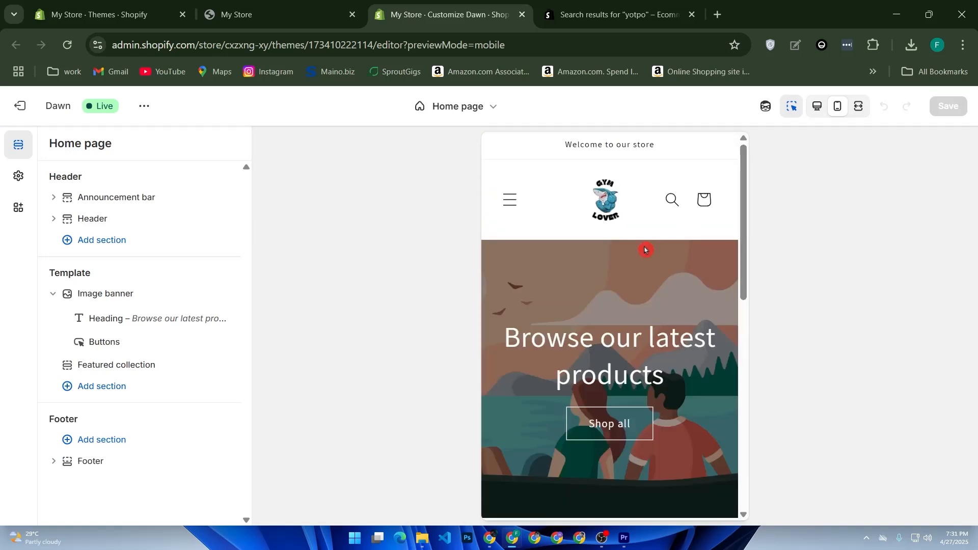